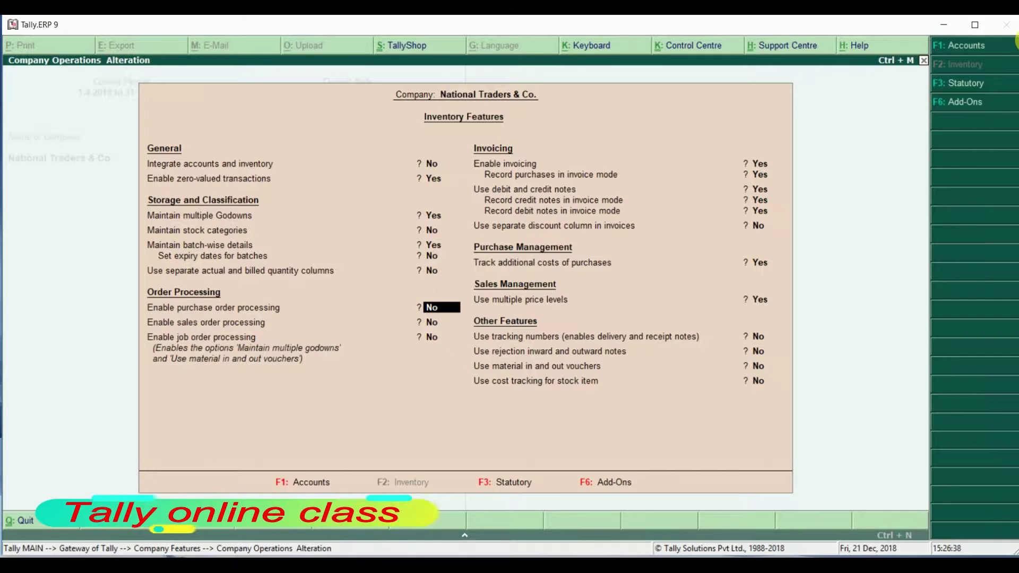
# Enable purchase order processing in the company's inventory features, save the settings and return to the Gateway of Tally
pyautogui.write('y')
pyautogui.press('Return')
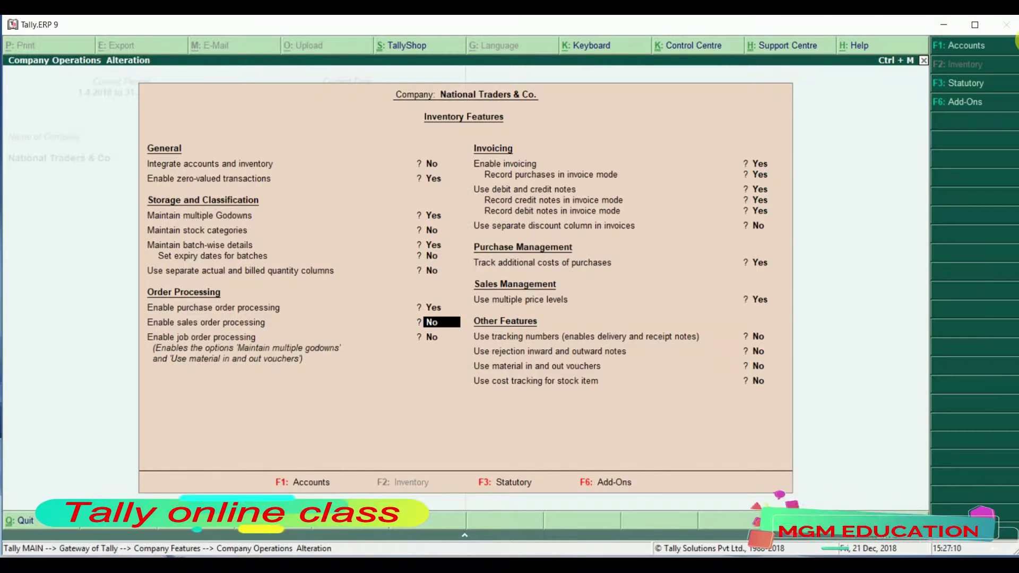
pyautogui.press('Up')
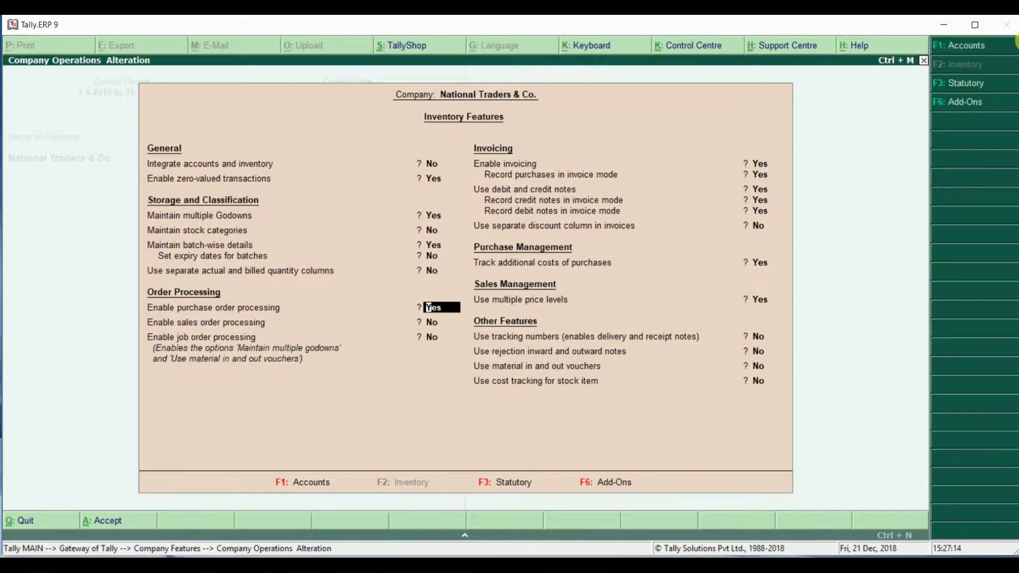
pyautogui.press('Return')
pyautogui.press('Return')
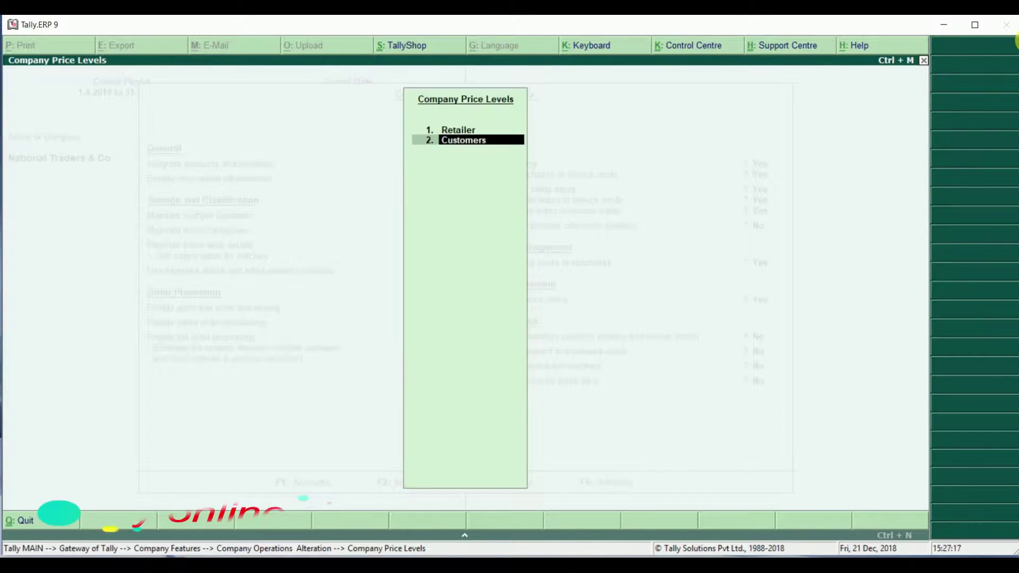
pyautogui.press('Return')
pyautogui.press('Return')
pyautogui.press('Return')
pyautogui.press('Return')
pyautogui.press('Return')
pyautogui.press('Return')
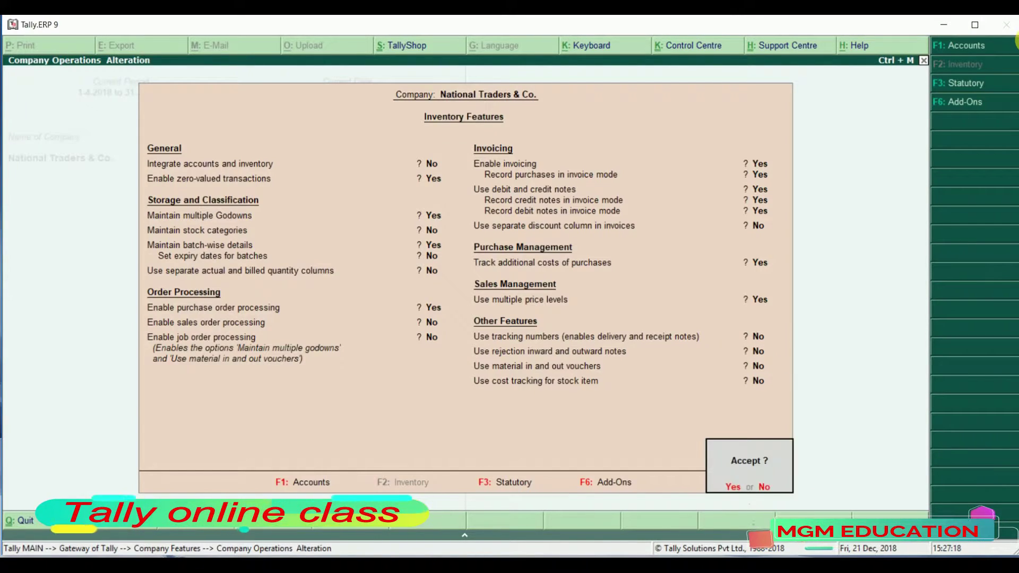
pyautogui.press('Return')
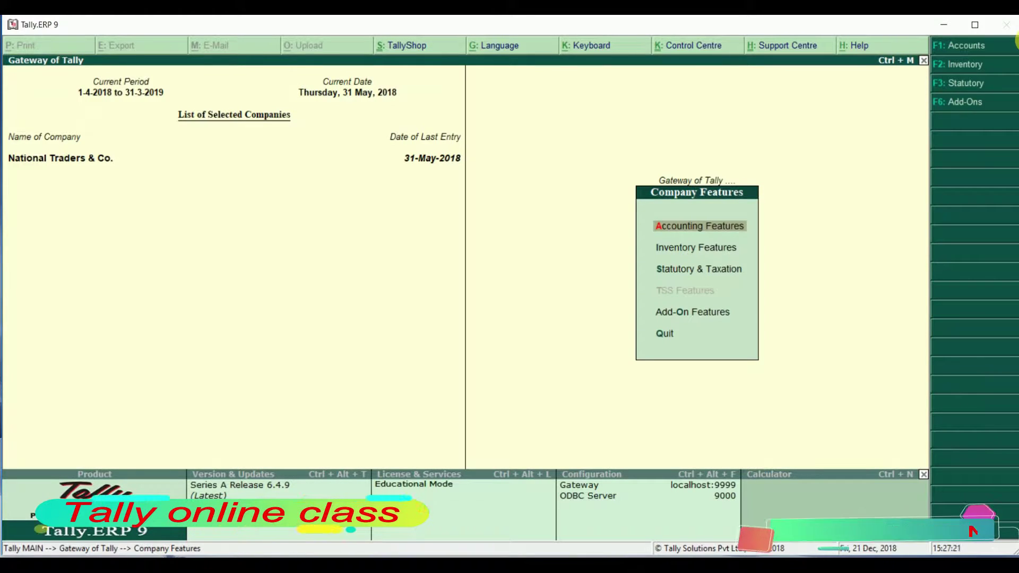
pyautogui.press('Escape')
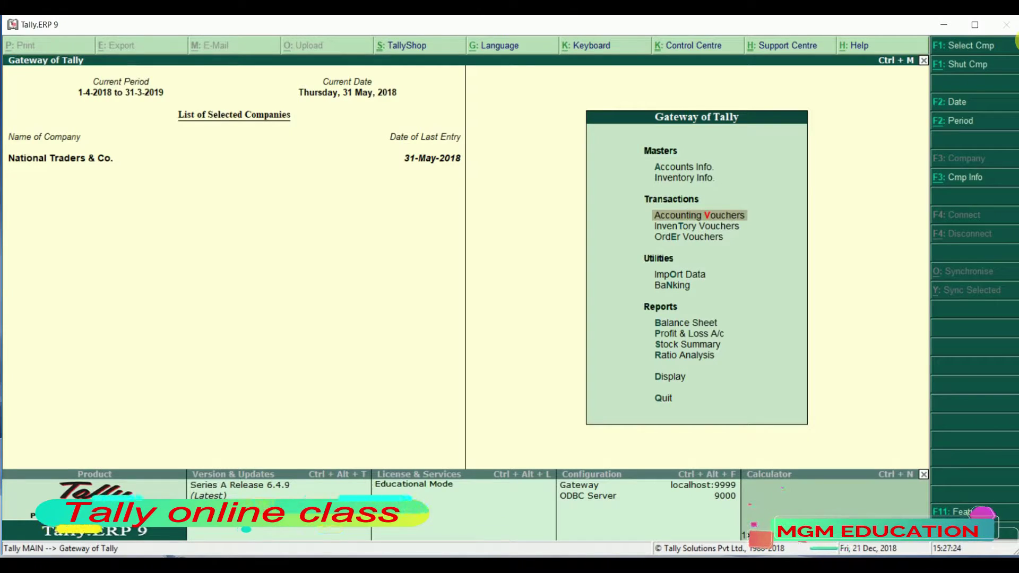
# Open the Order Vouchers entry screen to view the blank purchase order and quit it
pyautogui.press('Down')
pyautogui.press('Down')
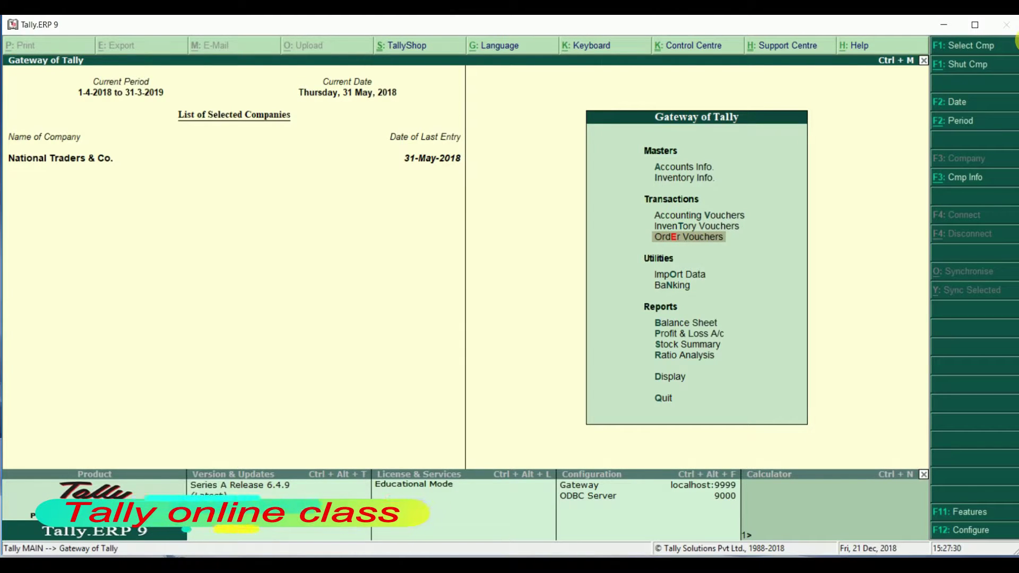
pyautogui.press('Return')
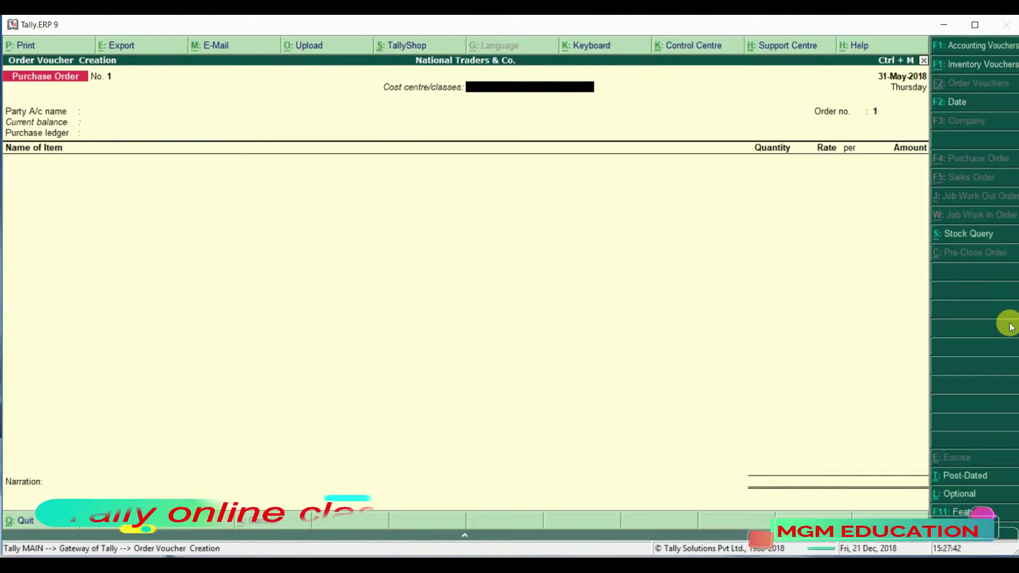
pyautogui.press('Escape')
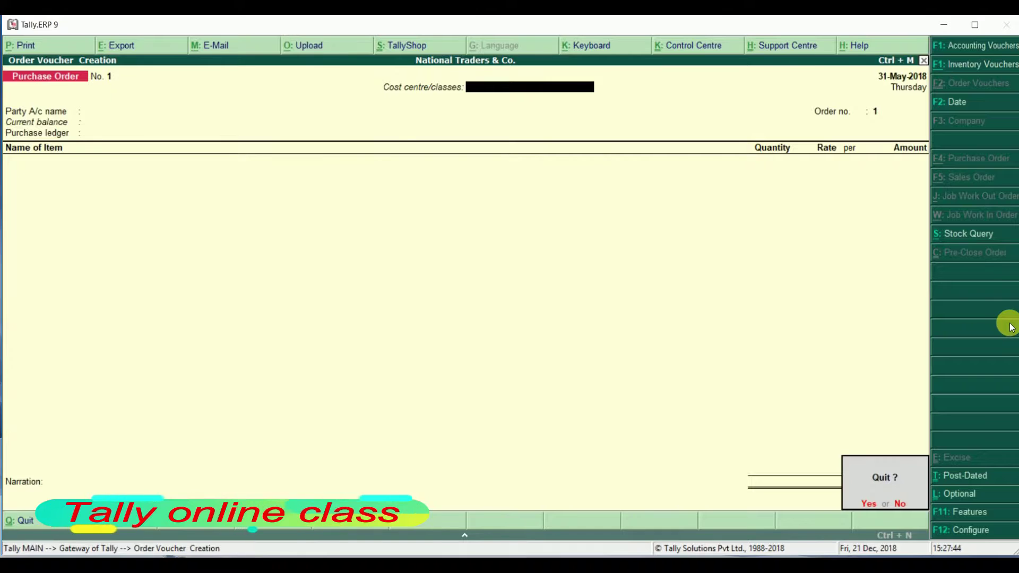
pyautogui.press('y')
# View the Accounting Vouchers entry screen from the Gateway of Tally and quit it without entering anything
pyautogui.press('Up')
pyautogui.press('Up')
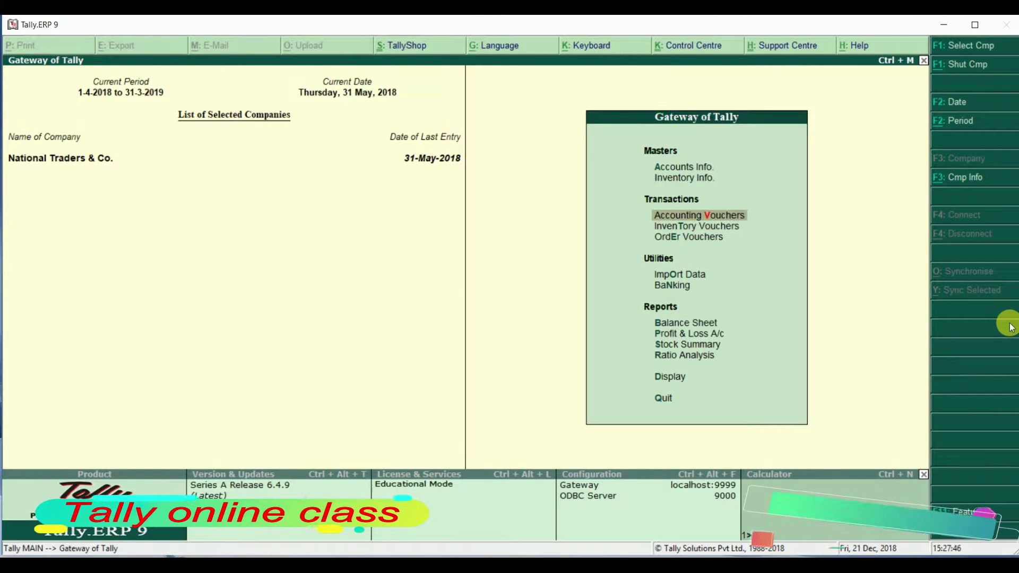
pyautogui.press('Down')
pyautogui.press('Up')
pyautogui.press('Down')
pyautogui.press('Up')
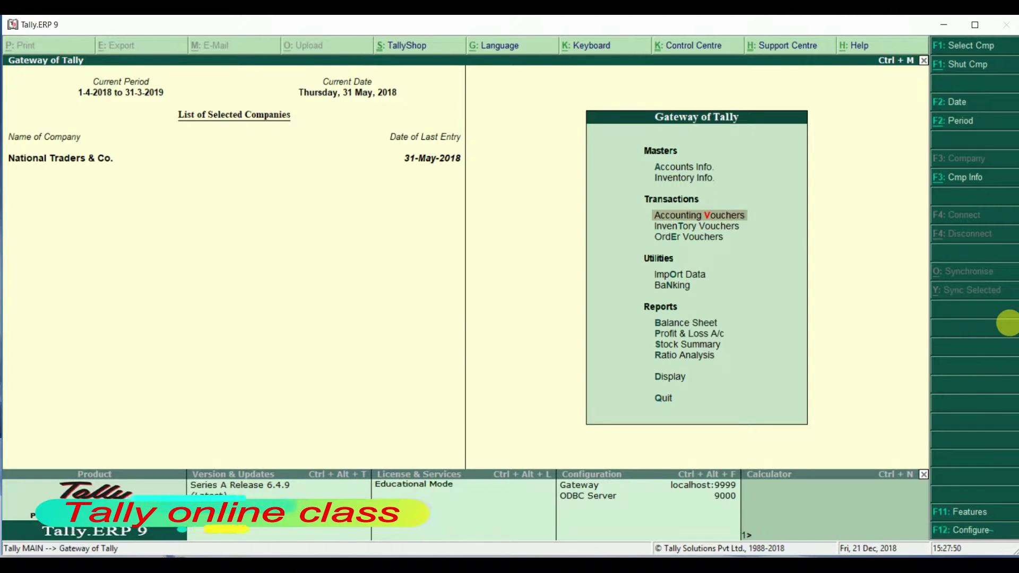
pyautogui.press('Return')
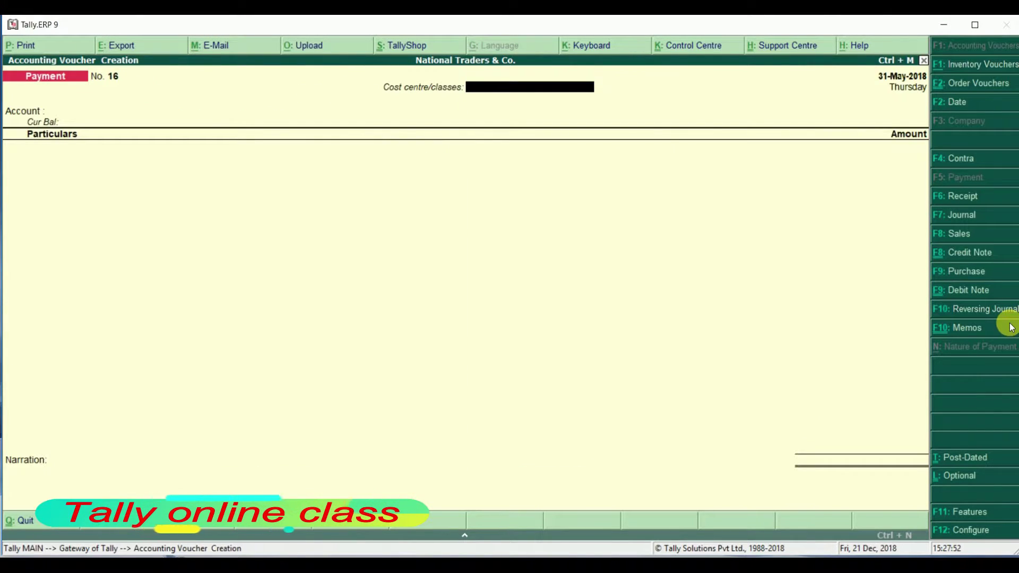
pyautogui.press('Escape')
pyautogui.press('Return')
# Reopen the order voucher screen for another look and leave it without making an entry
pyautogui.press('Down')
pyautogui.press('Down')
pyautogui.press('Return')
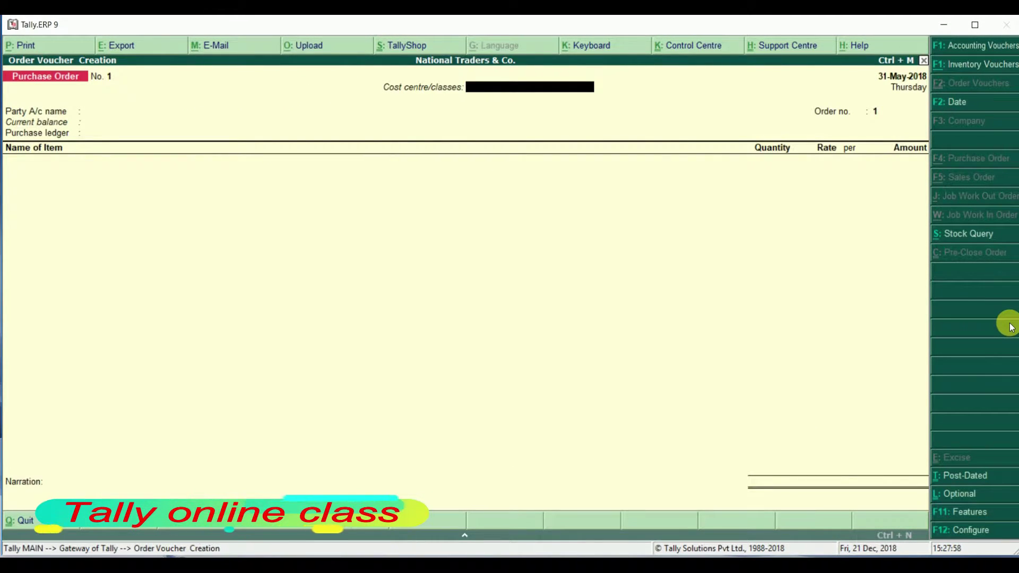
pyautogui.press('Escape')
pyautogui.press('Return')
# Start a purchase order from the Inventory Vouchers screen and set its voucher date to 1-May-2018
pyautogui.press('Up')
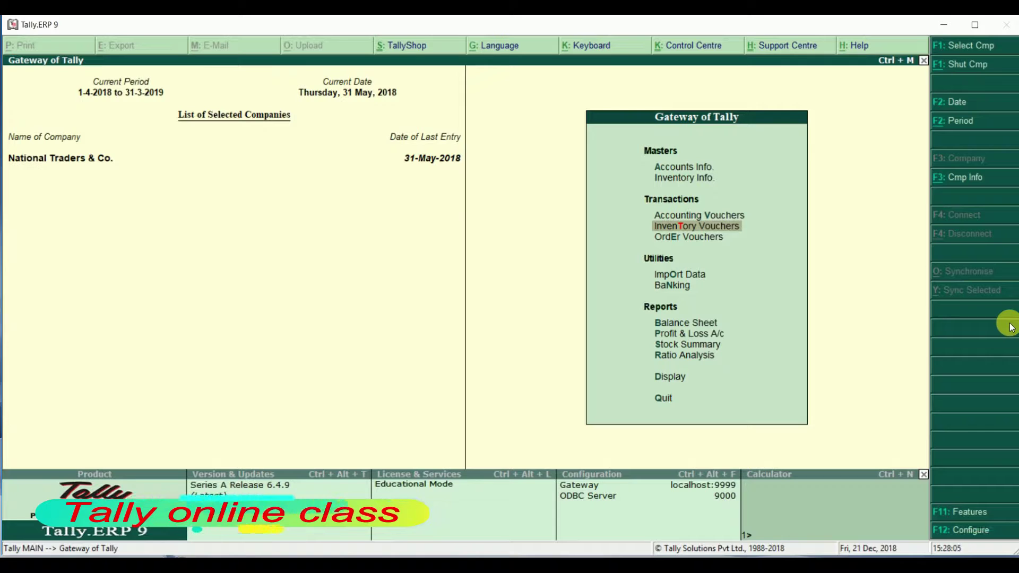
pyautogui.press('Return')
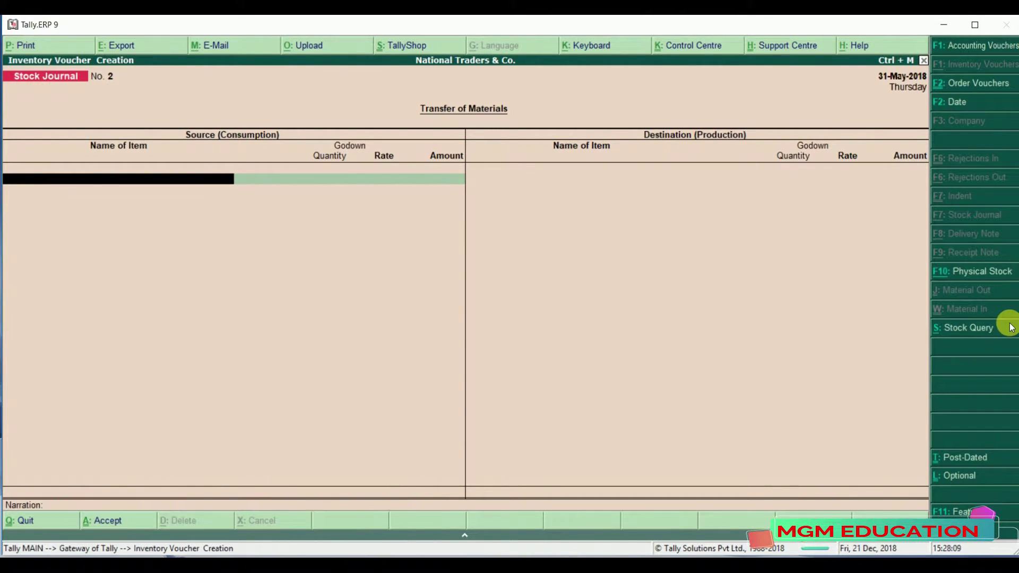
pyautogui.hotkey('alt', 'F4')
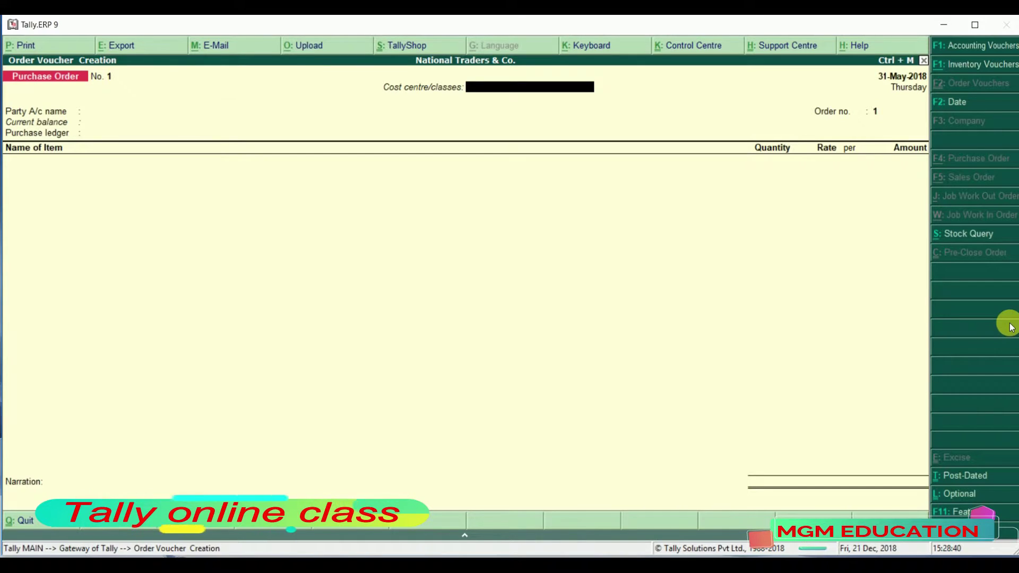
pyautogui.press('F2')
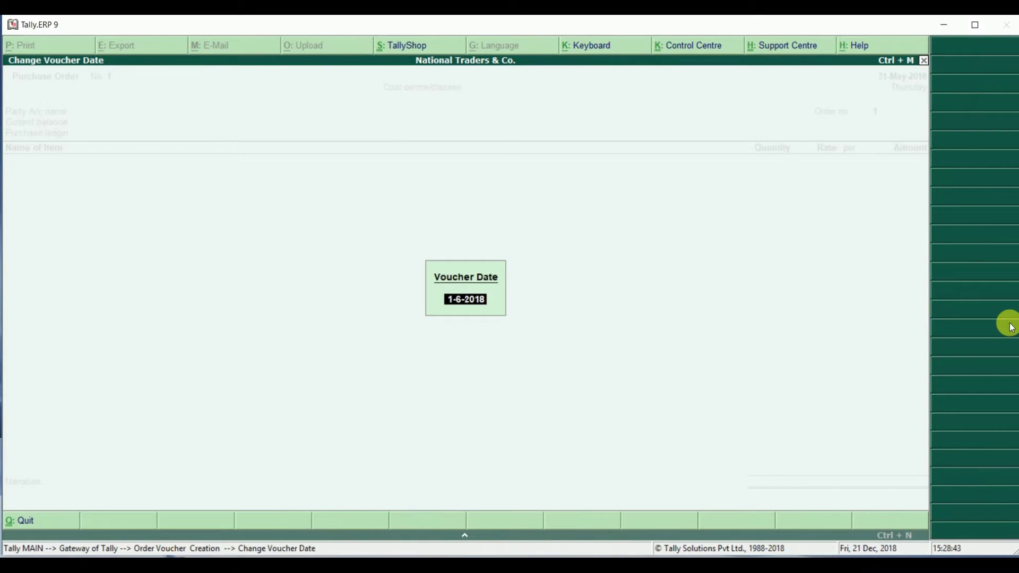
pyautogui.write('1-5')
pyautogui.press('Return')
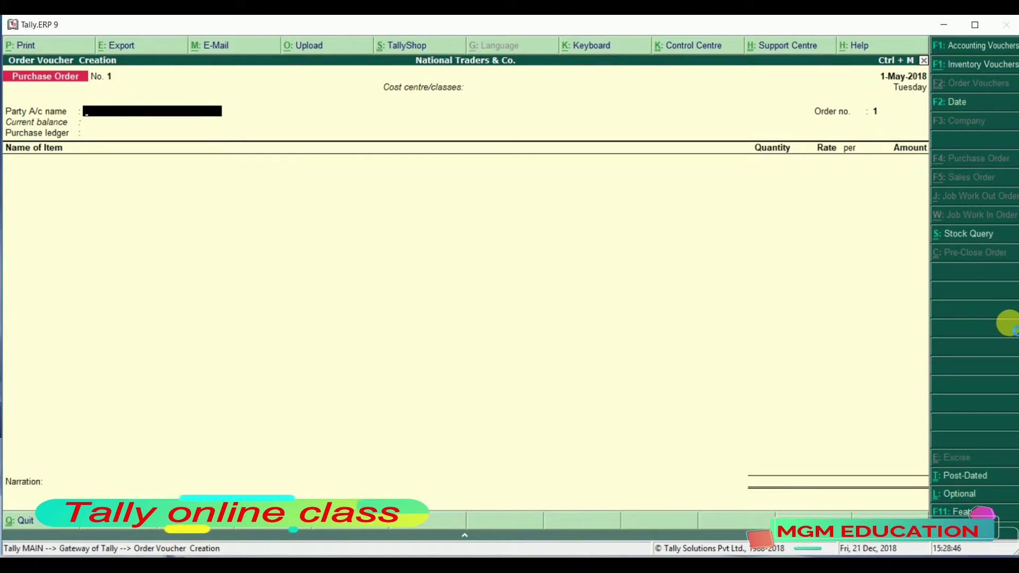
# Set Gupta Store as the party account with its default supplier details, and choose Purchase as the purchase ledger
pyautogui.hotkey('alt', 'c')
pyautogui.press('Escape')
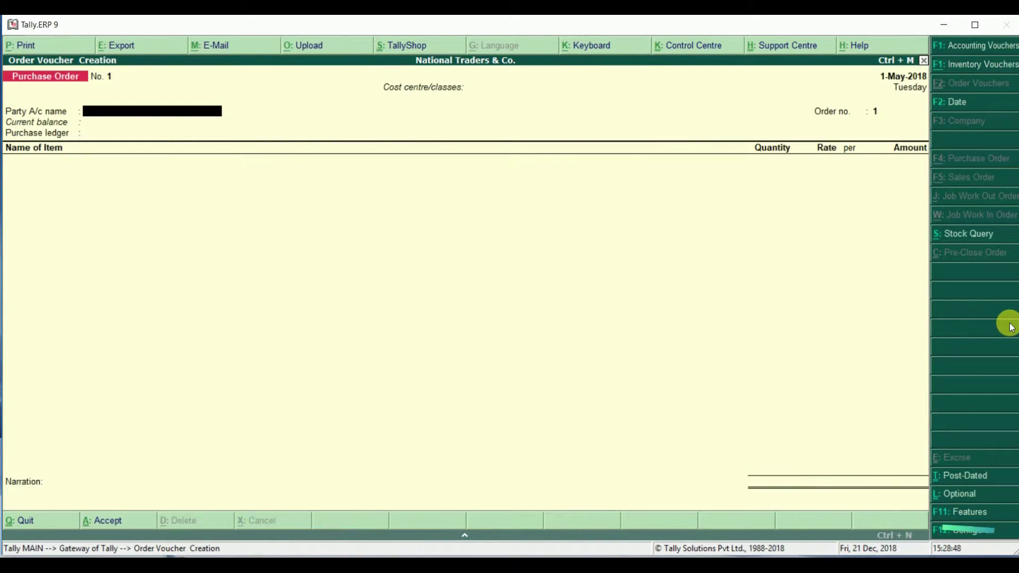
pyautogui.write('Gu')
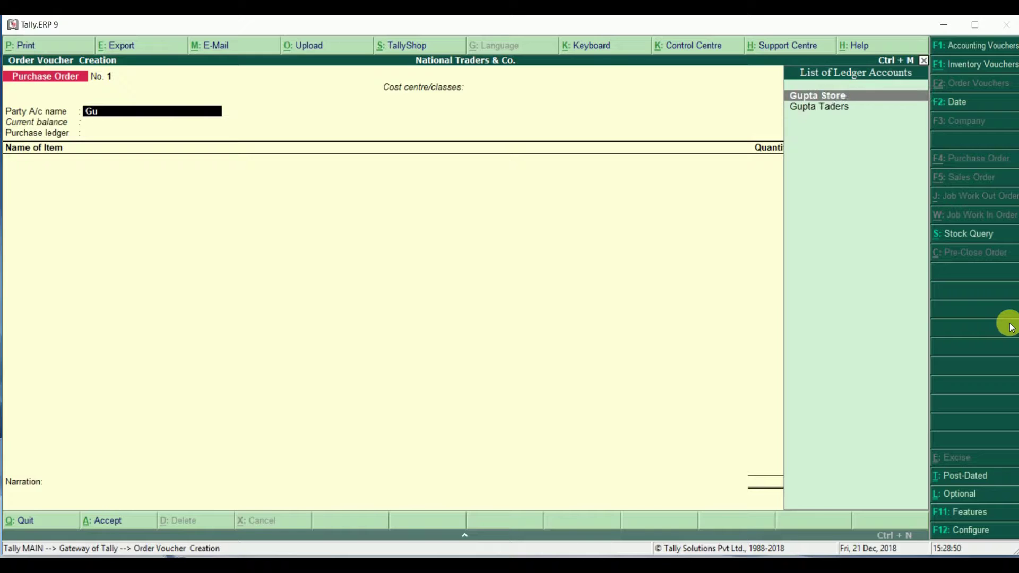
pyautogui.press('Return')
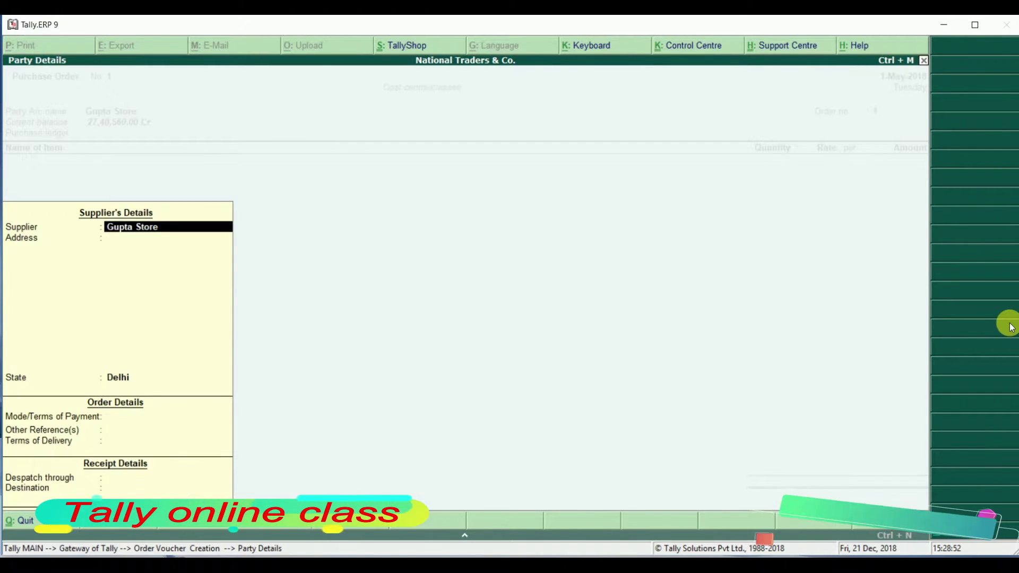
pyautogui.hotkey('ctrl', 'a')
pyautogui.press('Return')
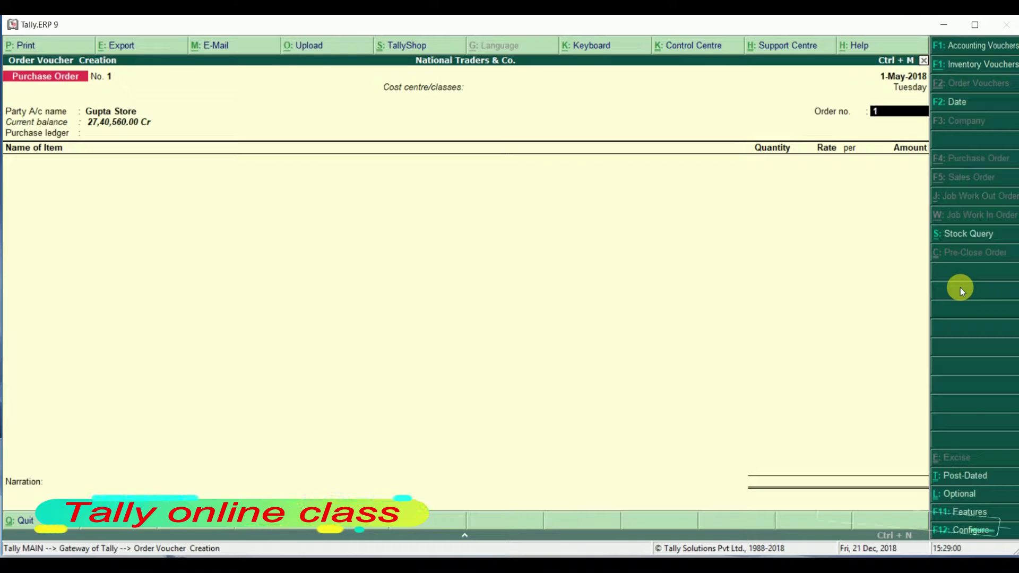
pyautogui.press('BackSpace')
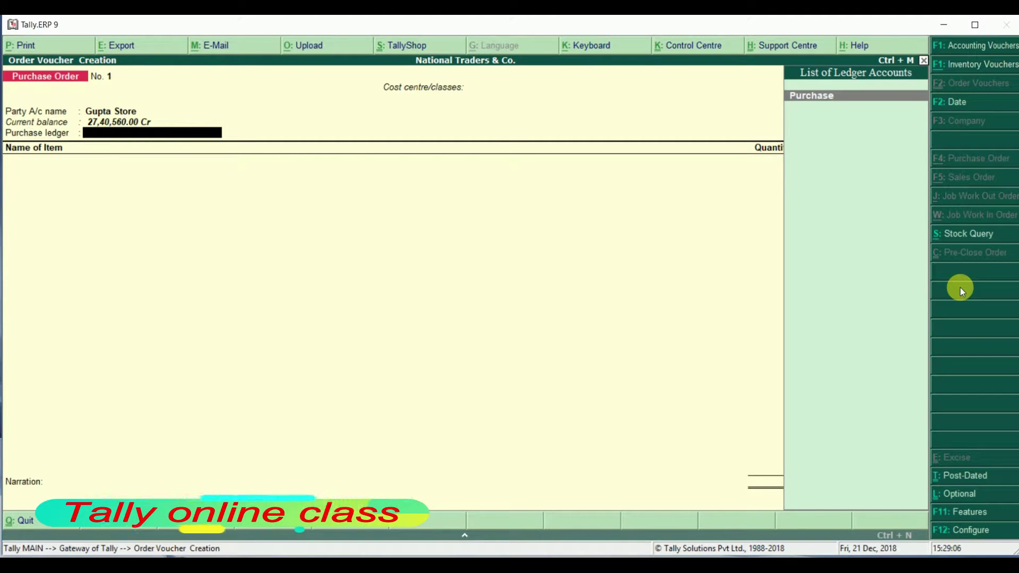
pyautogui.press('Return')
# Choose Laptop from the stock items as the item to order
pyautogui.write('A')
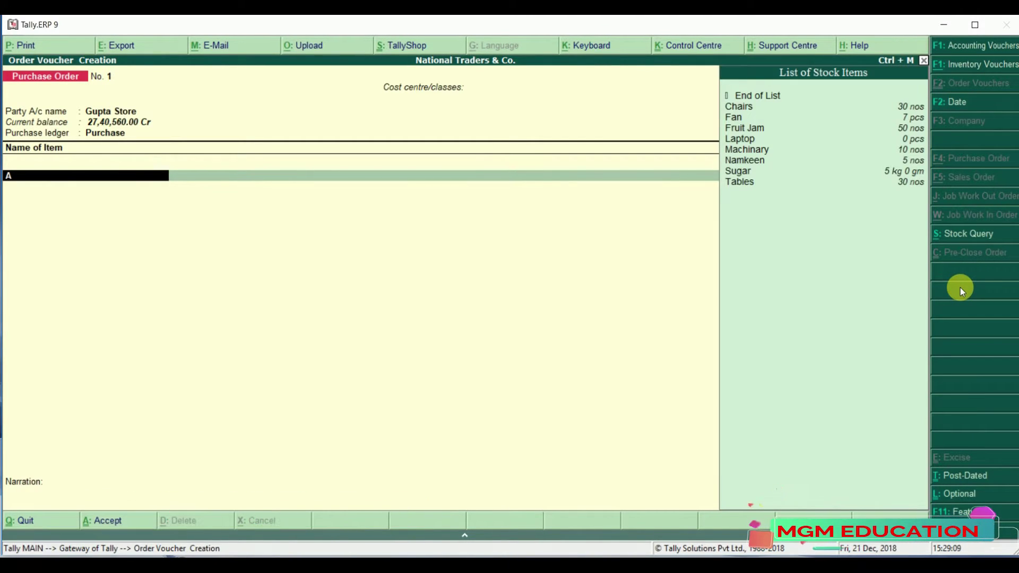
pyautogui.press('Down')
pyautogui.press('Down')
pyautogui.press('Down')
pyautogui.press('Down')
pyautogui.press('Down')
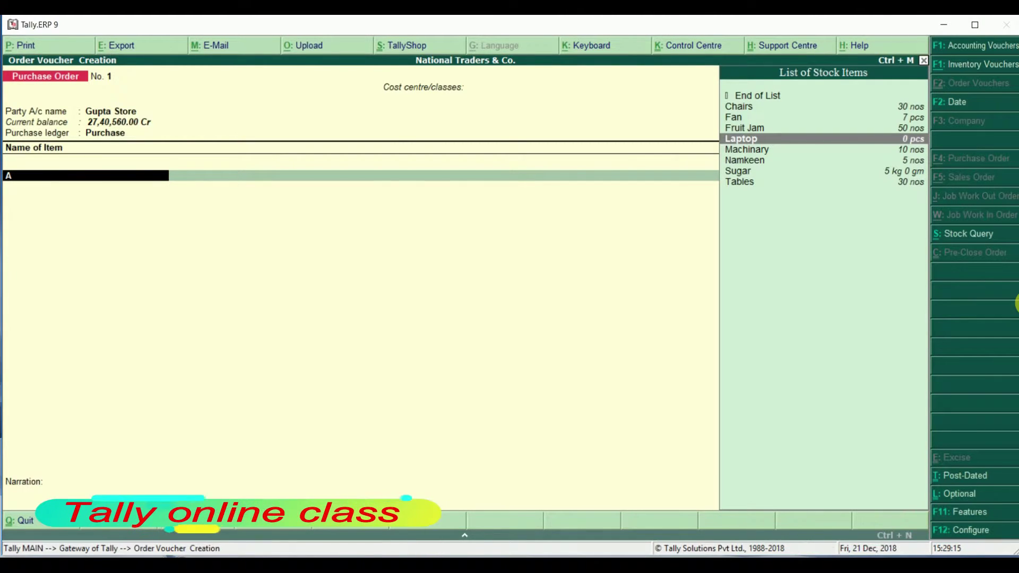
pyautogui.click(738, 140)
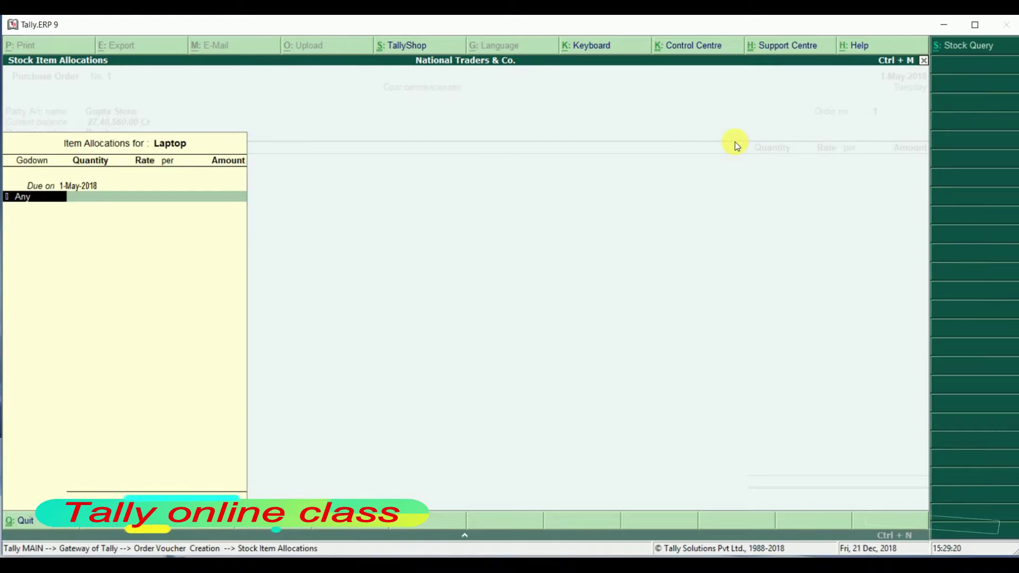
# Set the due date in the Laptop item allocation to 2-May-2018
pyautogui.press('Escape')
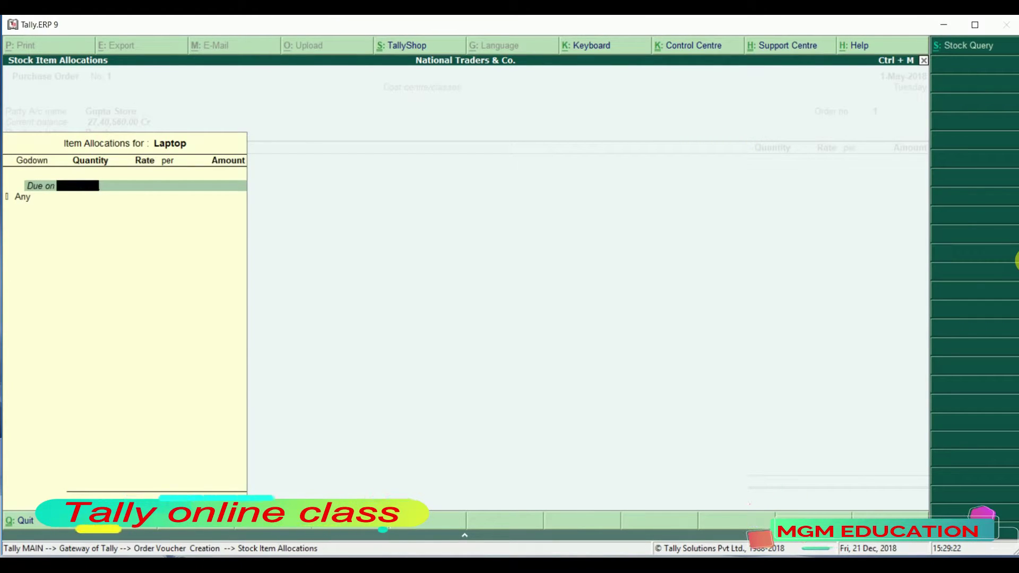
pyautogui.press('Escape')
pyautogui.press('y')
pyautogui.press('Return')
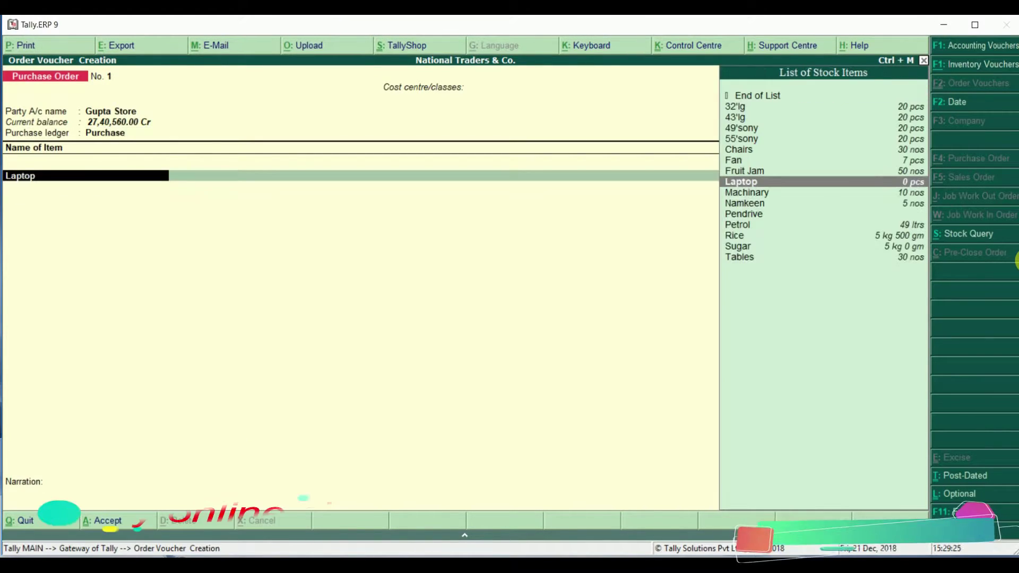
pyautogui.press('Return')
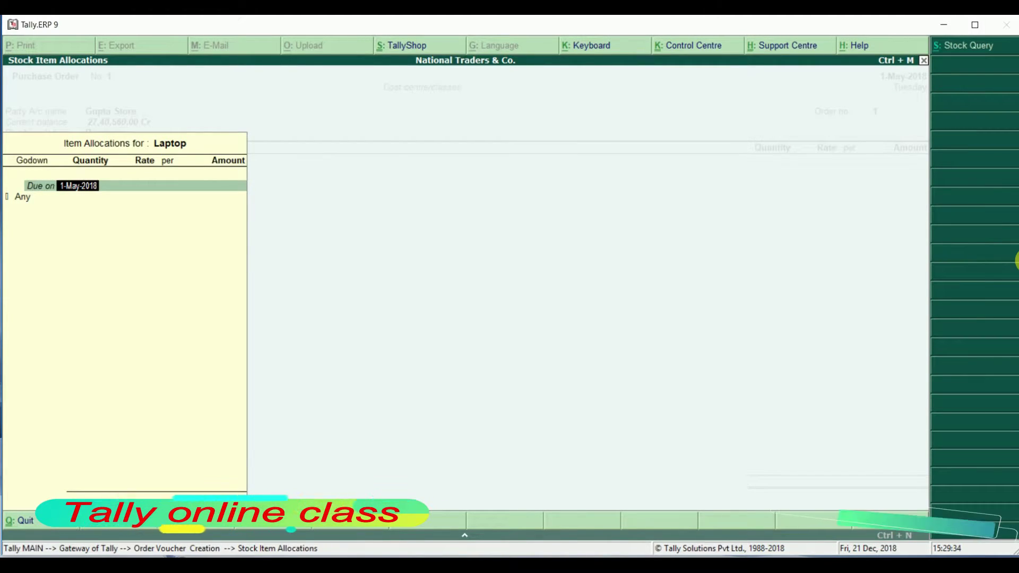
pyautogui.write('2-')
pyautogui.press('Return')
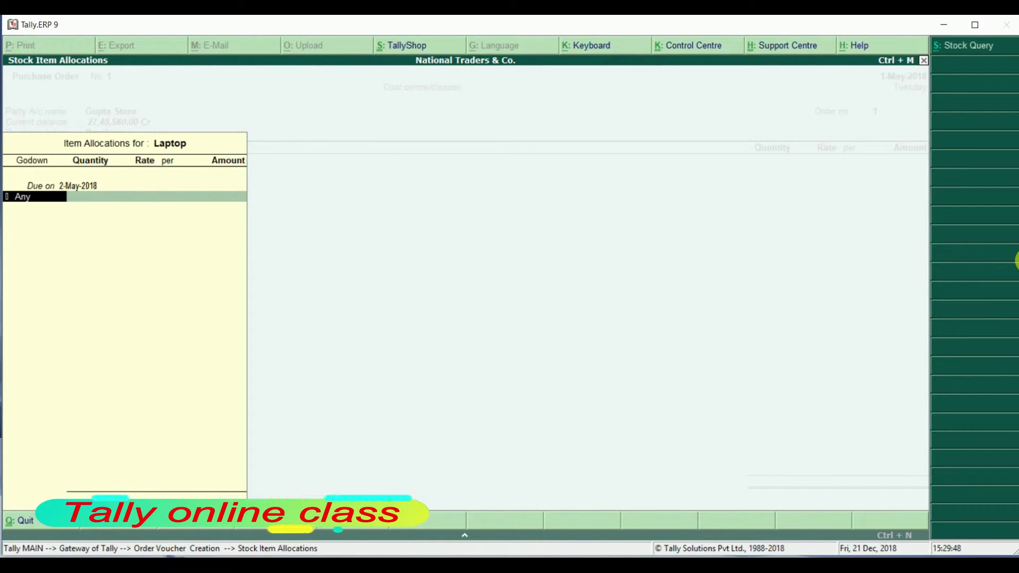
# Allocate the Laptop order to the Main Location godown with a quantity of 20 pcs at a rate of 25,000
pyautogui.write('A')
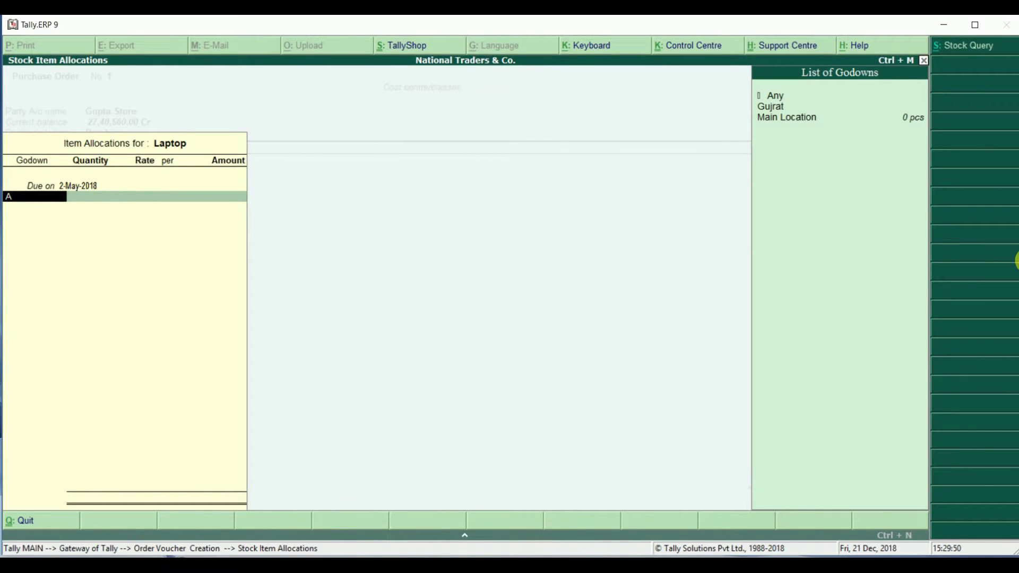
pyautogui.press('BackSpace')
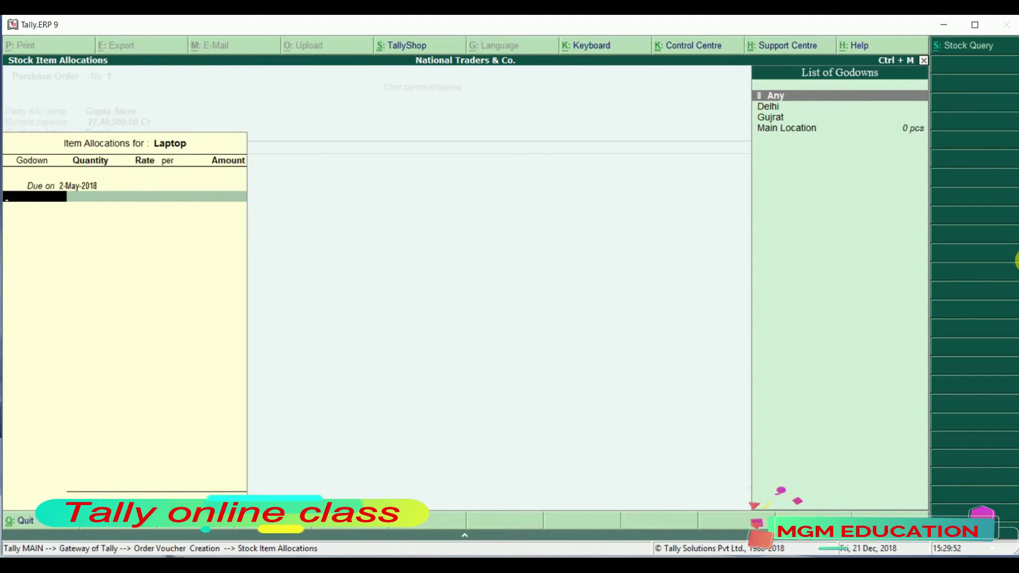
pyautogui.press('Down')
pyautogui.press('Down')
pyautogui.press('Down')
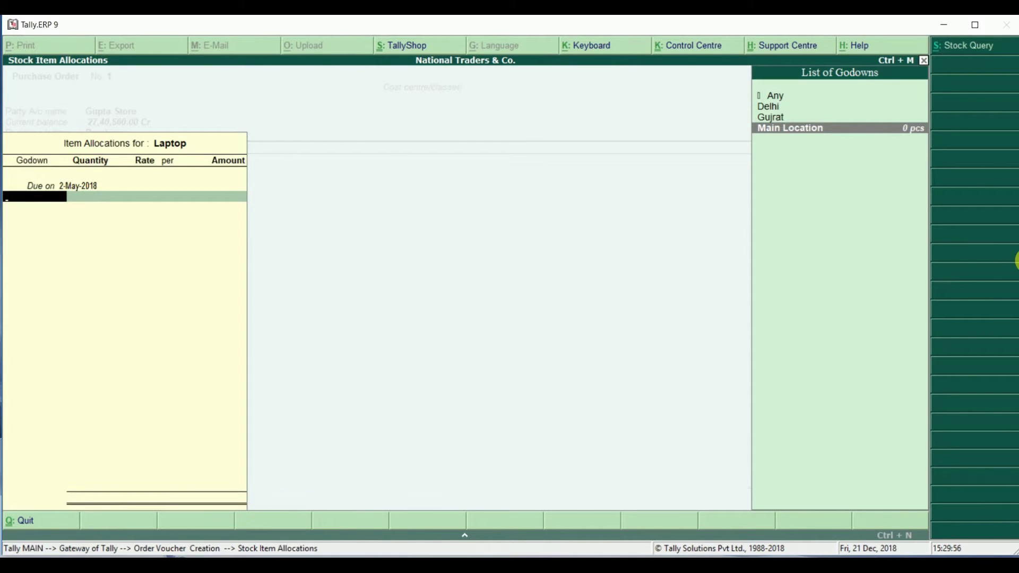
pyautogui.press('Return')
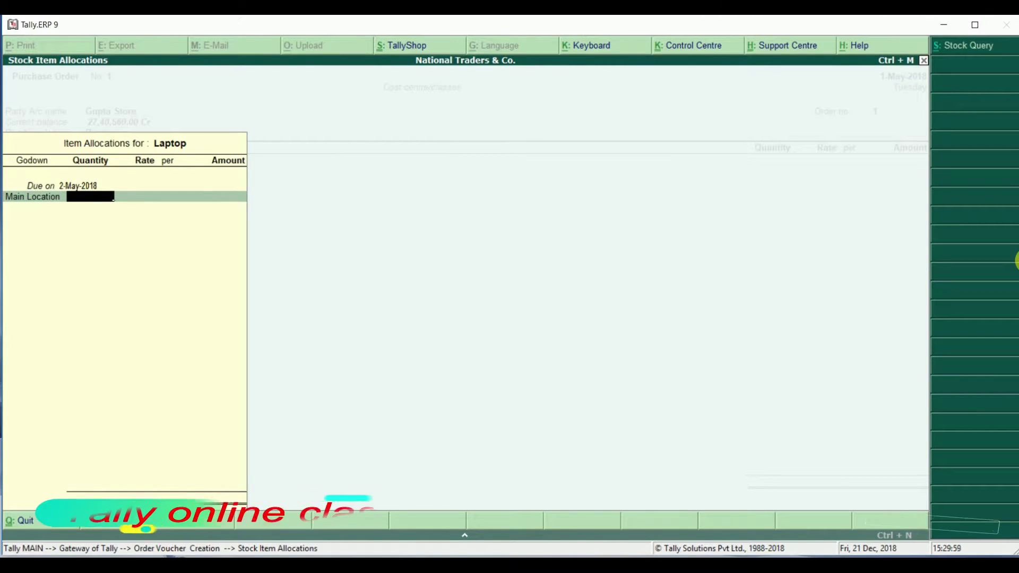
pyautogui.write('20')
pyautogui.press('Return')
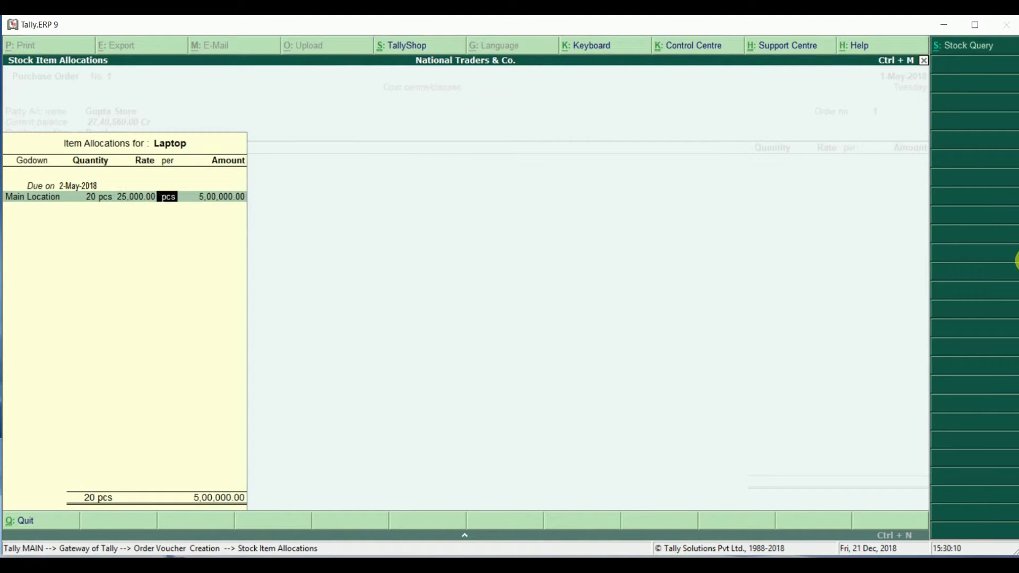
# Complete the Laptop allocation in pcs, end the item list and save the purchase order without a narration, leaving voucher entry
pyautogui.press('Return')
pyautogui.press('Return')
pyautogui.press('Return')
pyautogui.press('Return')
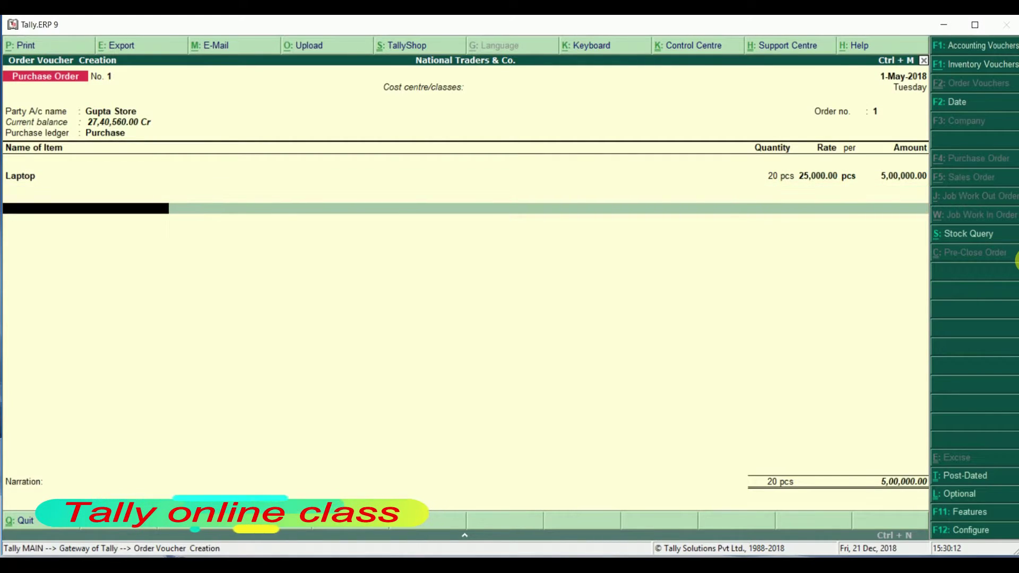
pyautogui.press('Return')
pyautogui.press('Return')
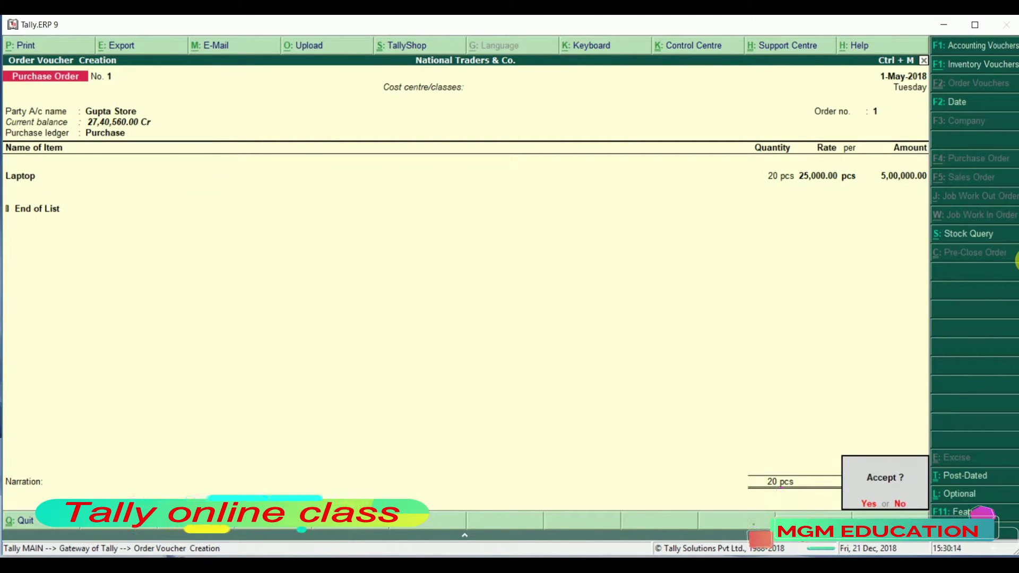
pyautogui.press('Return')
pyautogui.press('Escape')
pyautogui.press('Return')
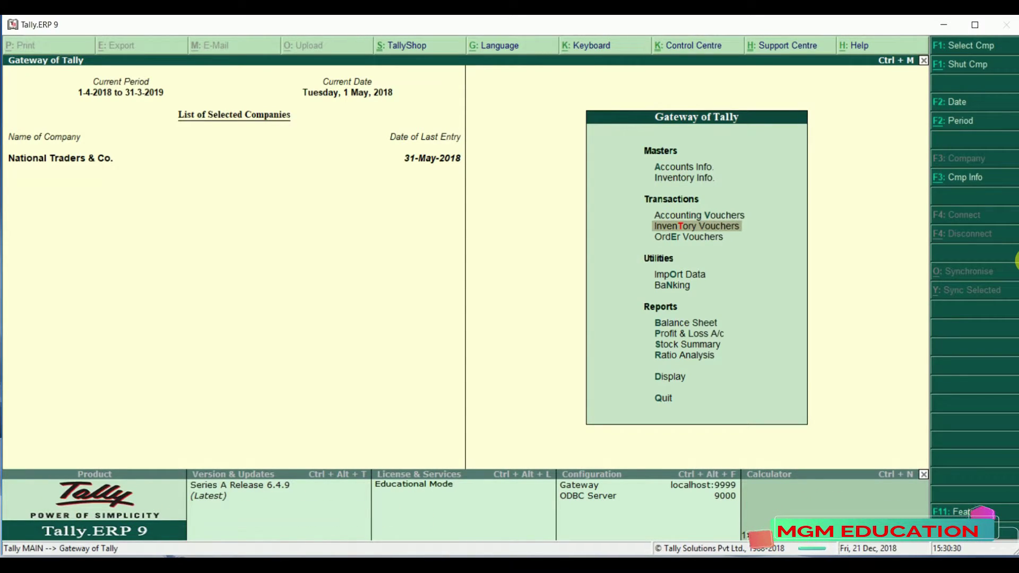
# Open Purchase Order Outstandings from the inventory statements
pyautogui.press('d')
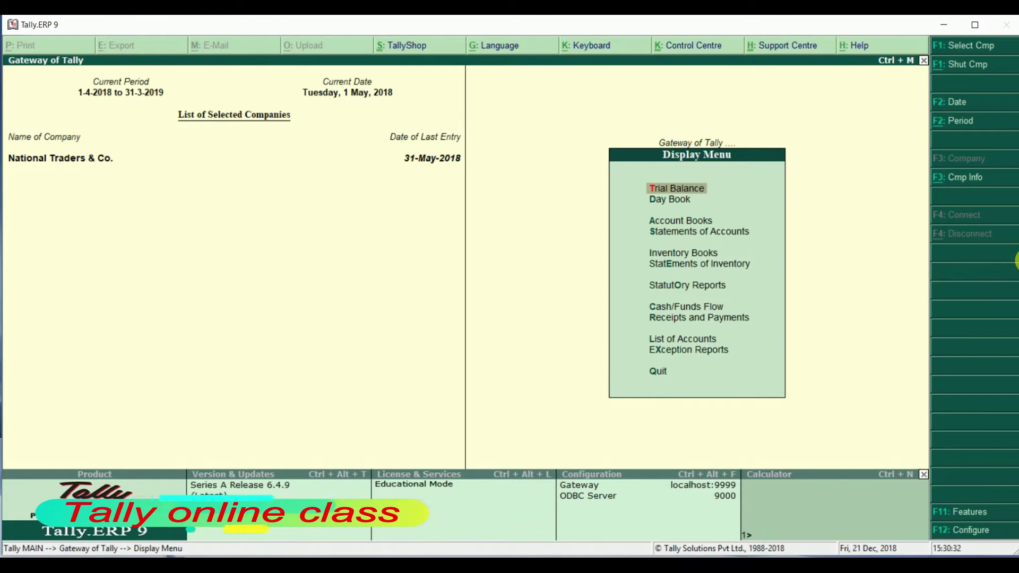
pyautogui.press('Down')
pyautogui.press('Down')
pyautogui.press('Down')
pyautogui.press('Down')
pyautogui.press('Down')
pyautogui.press('Return')
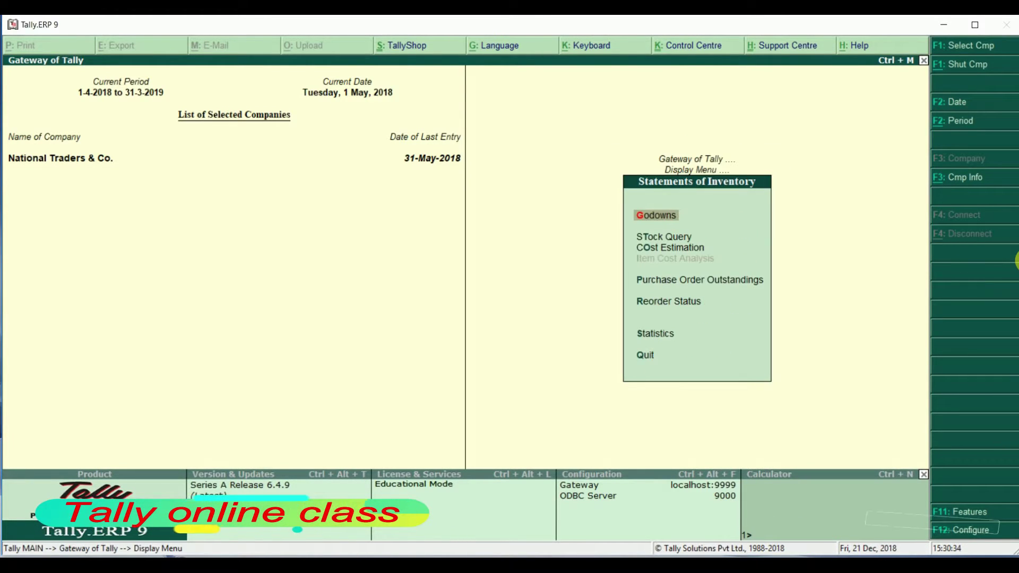
pyautogui.press('Down')
pyautogui.press('Down')
pyautogui.press('Down')
pyautogui.press('Return')
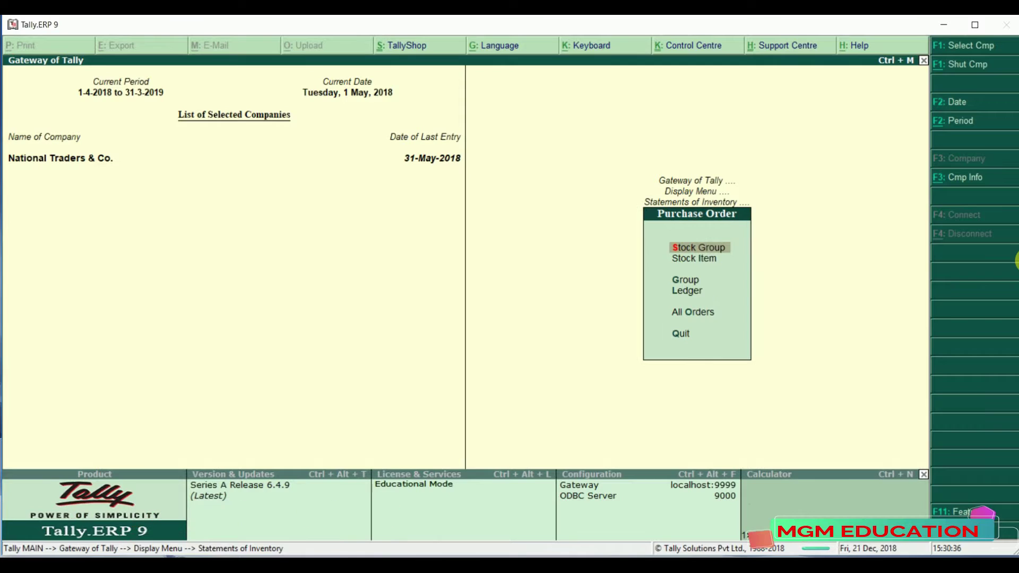
# Examine the outstanding purchase orders for the stock item Laptop down to the order details, and return to the Gateway of Tally
pyautogui.press('Return')
pyautogui.press('Down')
pyautogui.press('Down')
pyautogui.press('Down')
pyautogui.press('Down')
pyautogui.press('Down')
pyautogui.press('Down')
pyautogui.press('Down')
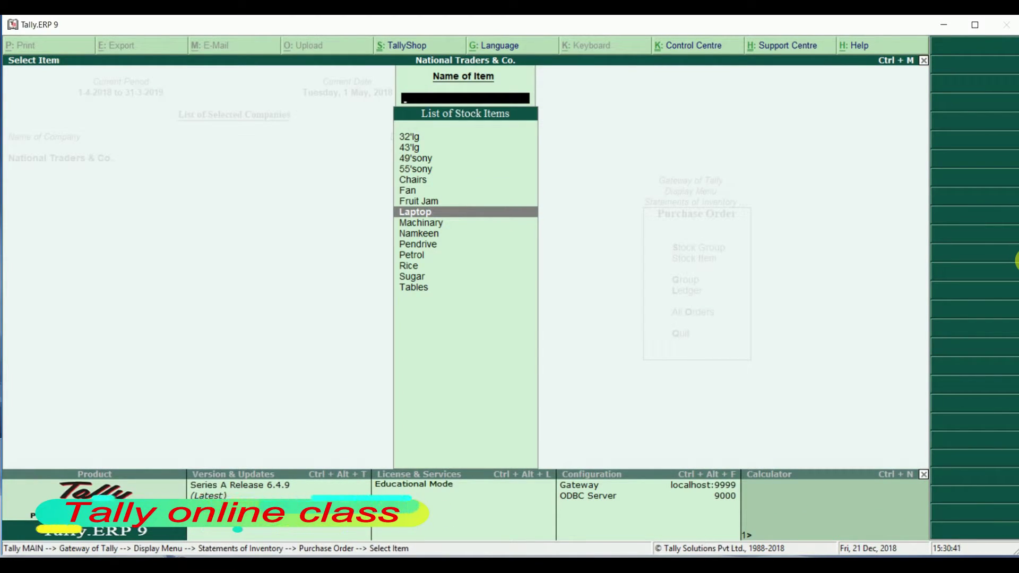
pyautogui.press('Return')
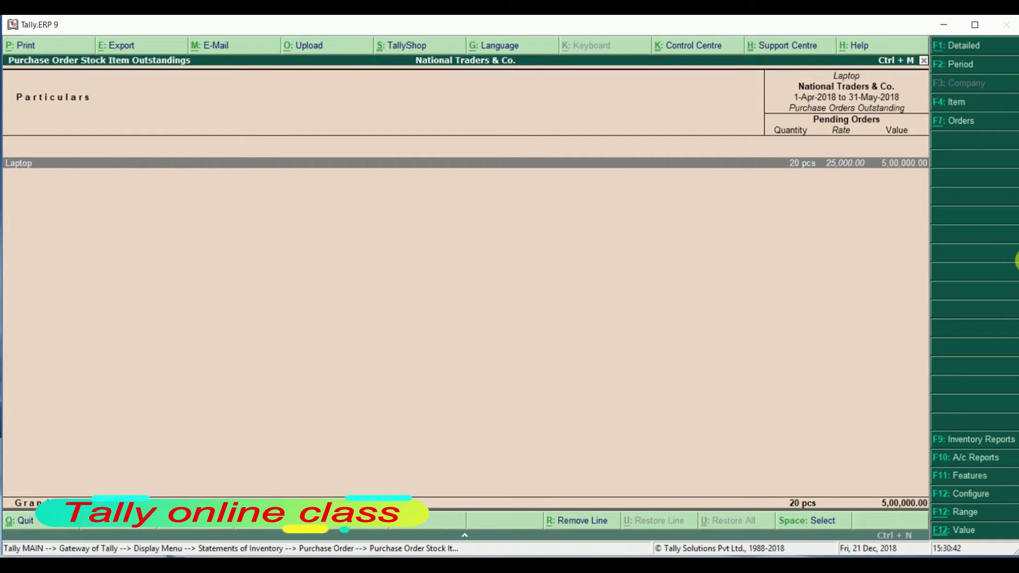
pyautogui.press('Return')
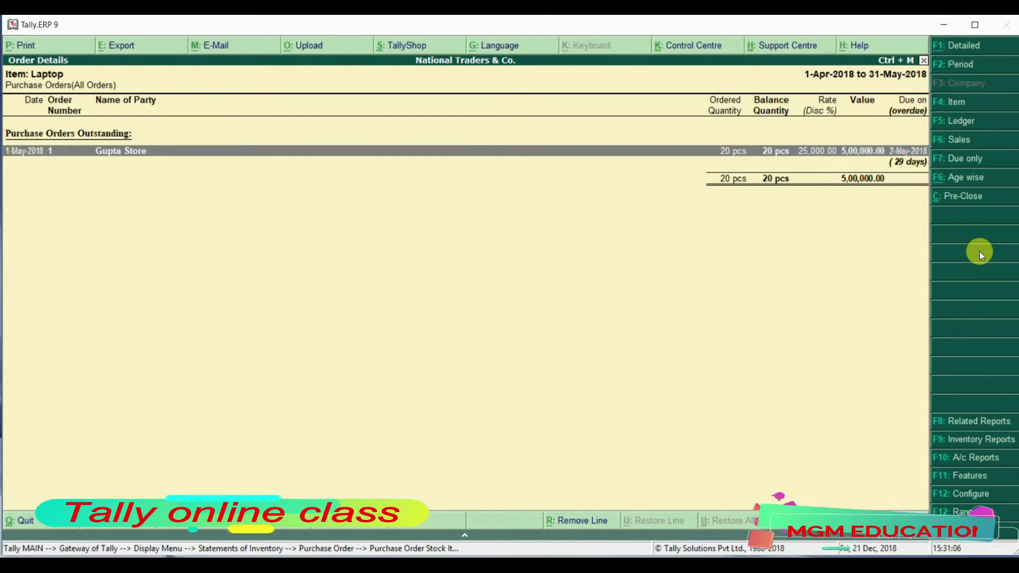
pyautogui.press('Escape')
pyautogui.press('Escape')
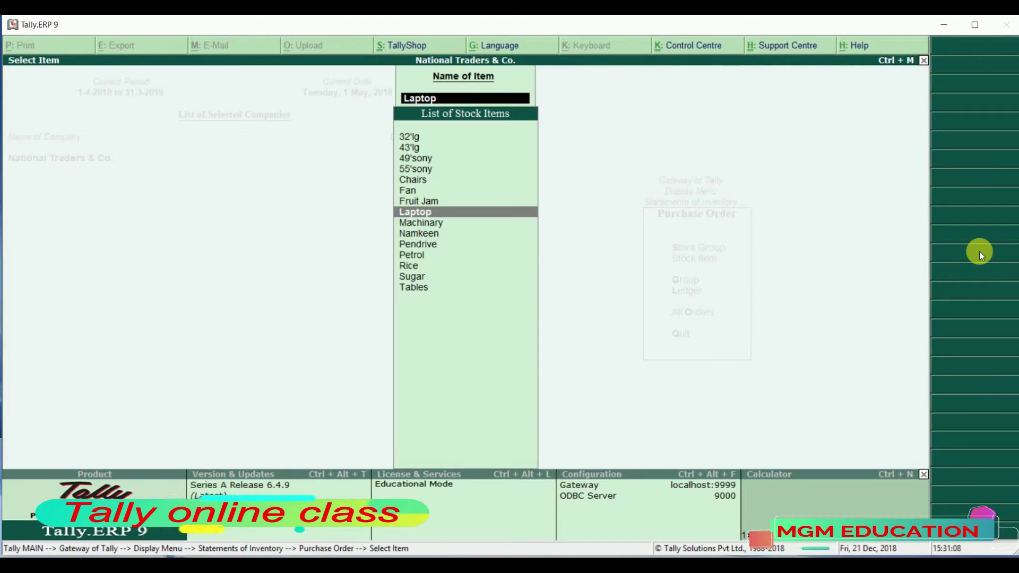
pyautogui.press('Escape')
pyautogui.press('Escape')
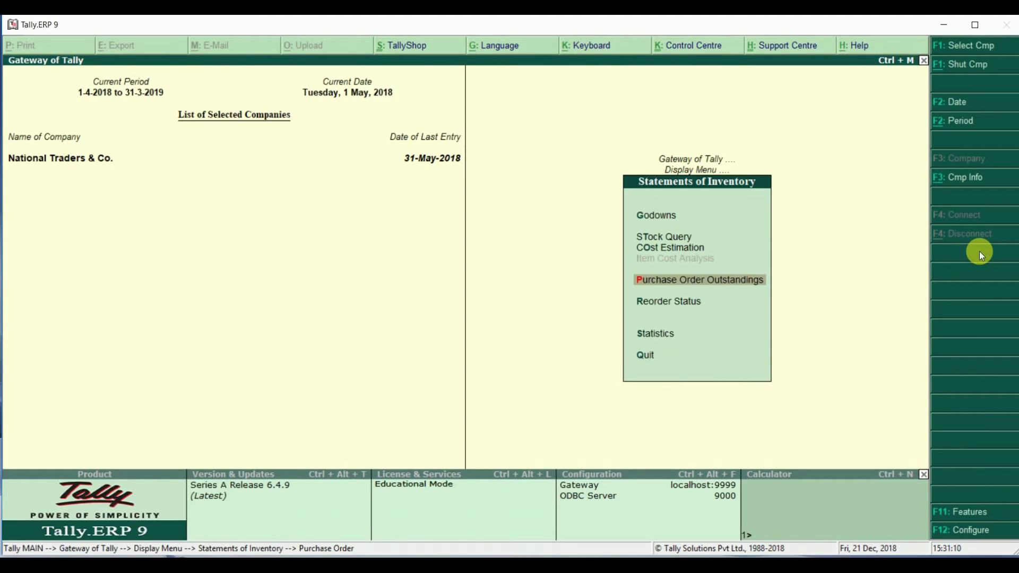
pyautogui.press('Escape')
pyautogui.press('Escape')
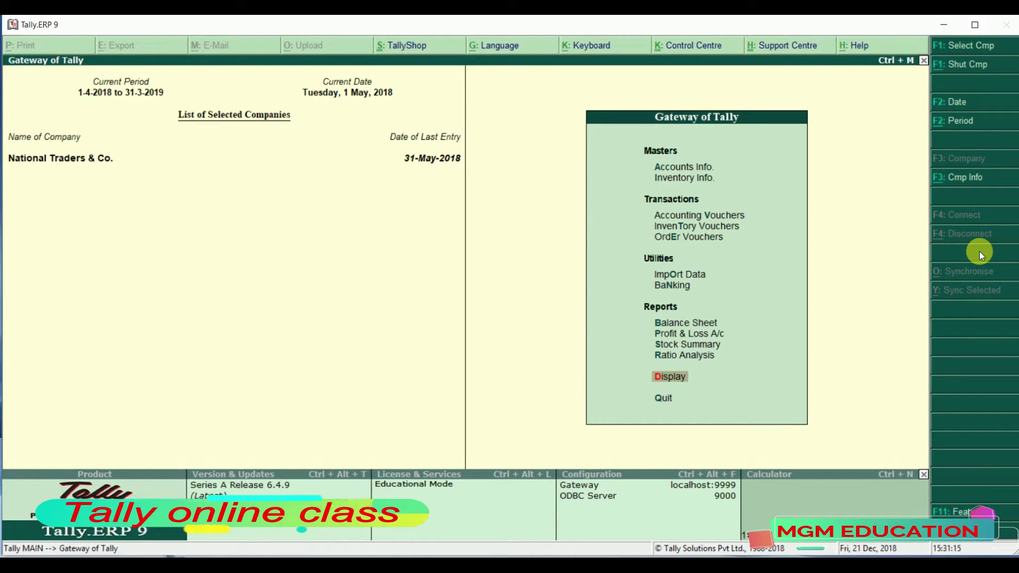
pyautogui.press('F11')
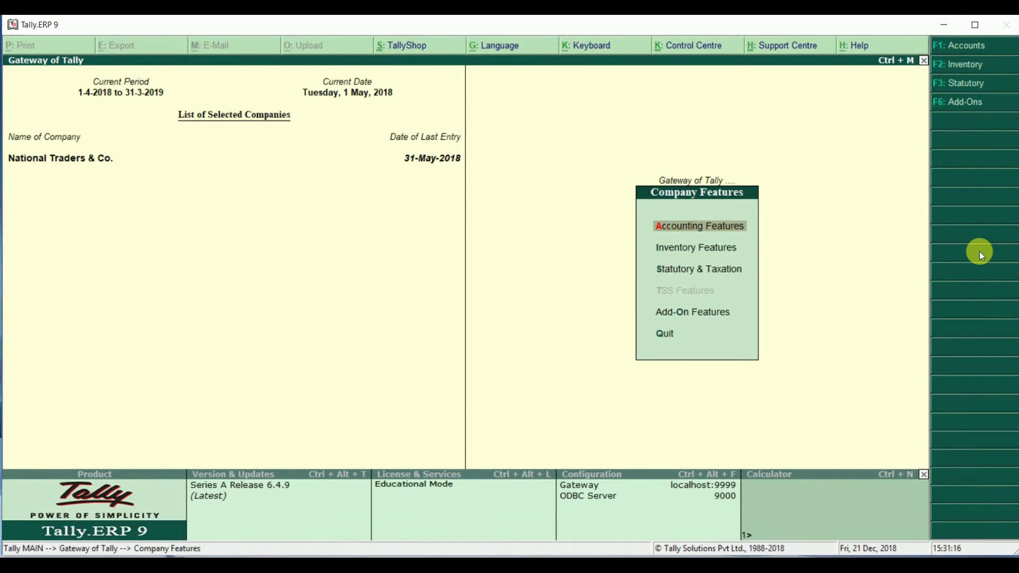
pyautogui.press('Down')
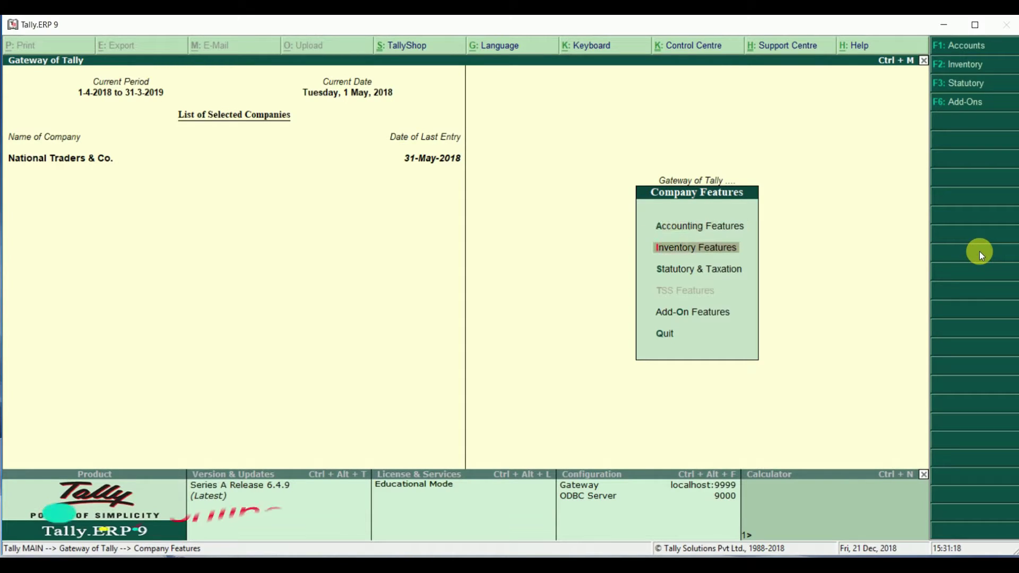
pyautogui.press('Return')
pyautogui.press('Return')
pyautogui.press('Return')
pyautogui.press('Return')
pyautogui.press('Return')
pyautogui.press('Return')
pyautogui.press('Return')
pyautogui.press('Return')
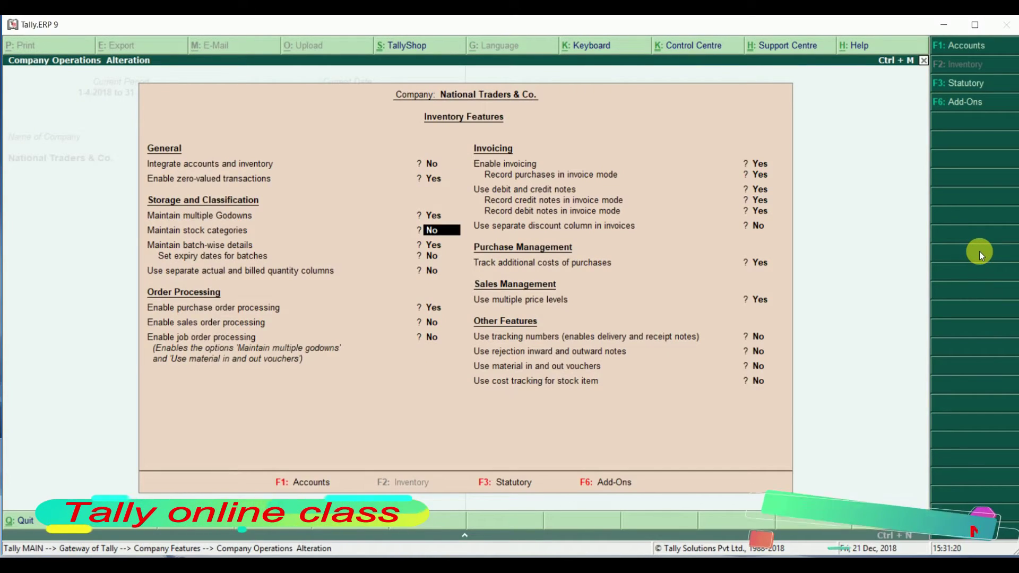
pyautogui.press('Escape')
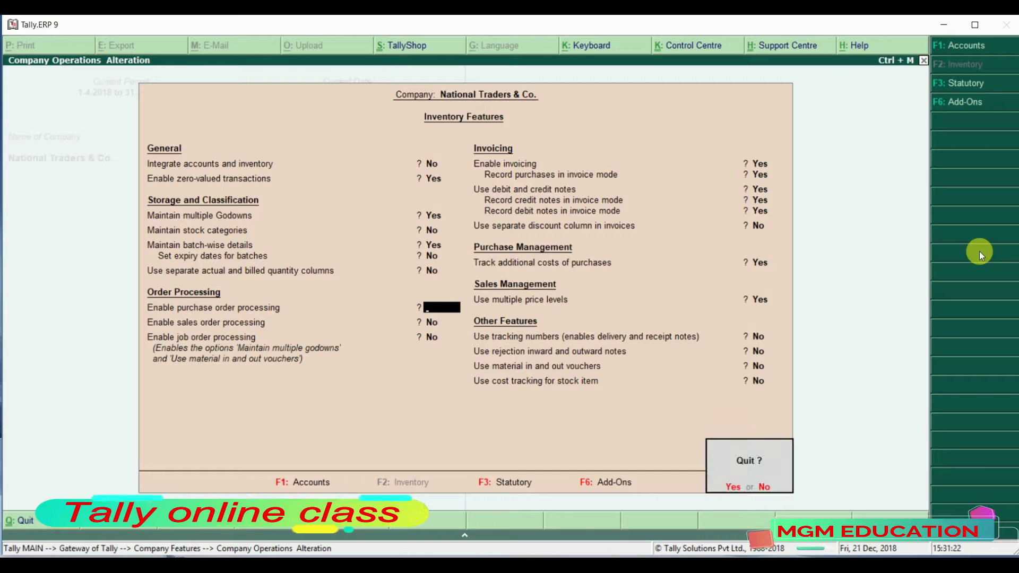
pyautogui.press('Return')
pyautogui.press('Escape')
# Open the Stock Summary and look through its stock groups and ungrouped items
pyautogui.press('Up')
pyautogui.press('Up')
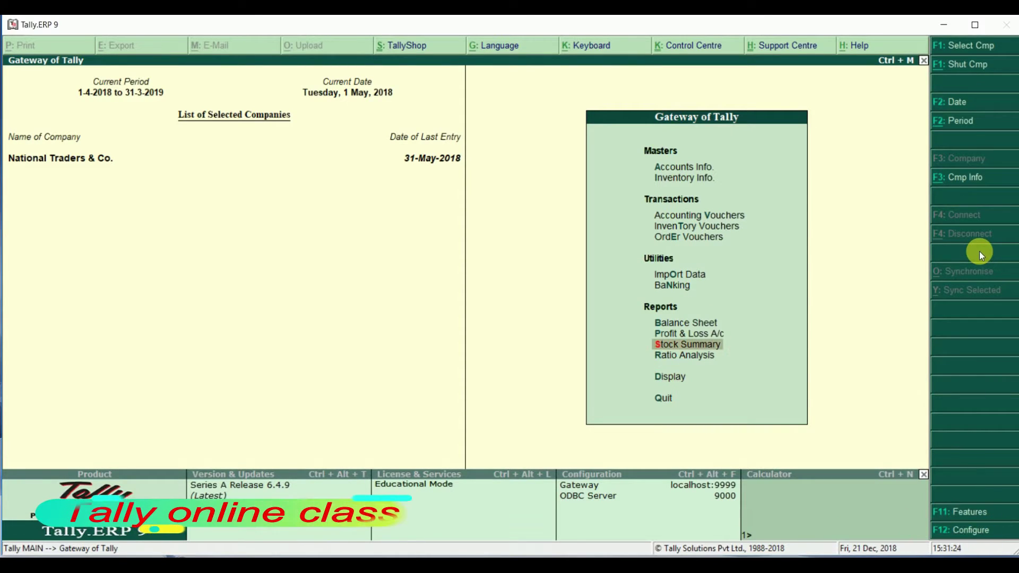
pyautogui.press('Return')
pyautogui.press('Down')
pyautogui.press('Down')
pyautogui.press('Down')
pyautogui.press('Down')
pyautogui.press('Down')
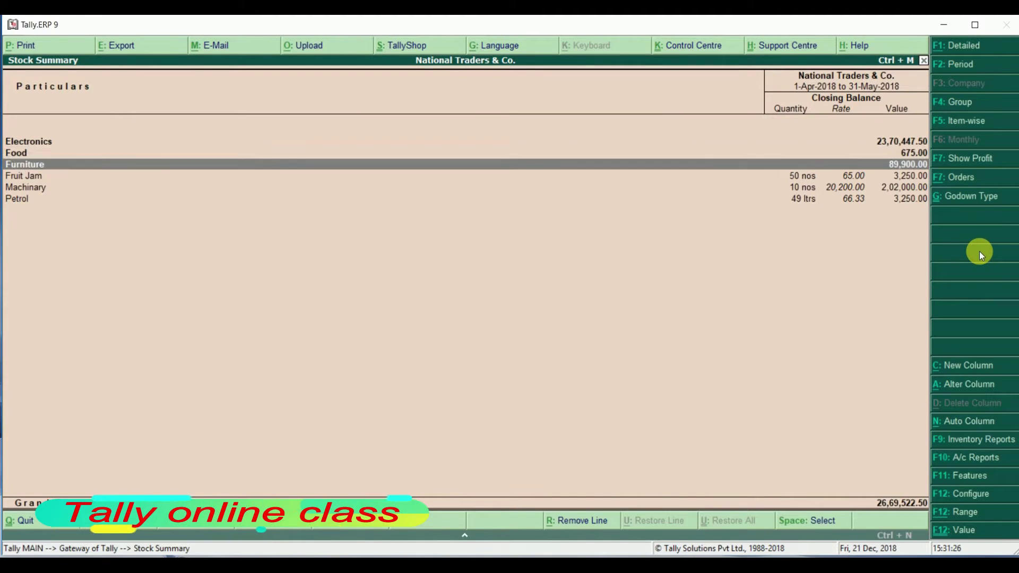
# Check the stock items in the Electronics group of the Stock Summary, and leave the report
pyautogui.press('Up')
pyautogui.press('Up')
pyautogui.press('Up')
pyautogui.press('Up')
pyautogui.press('Up')
pyautogui.press('Return')
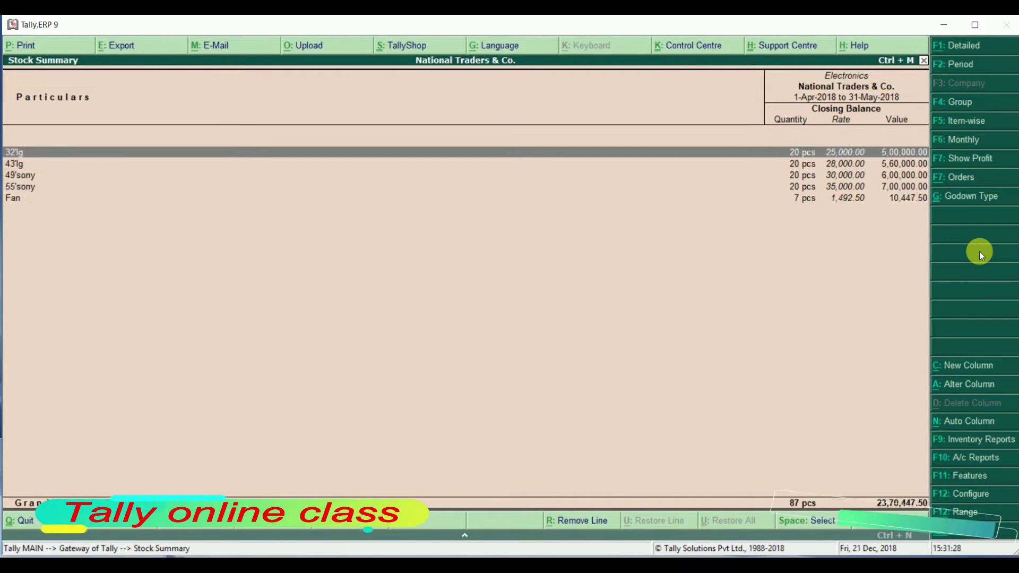
pyautogui.press('Down')
pyautogui.press('Down')
pyautogui.press('Down')
pyautogui.press('Down')
pyautogui.press('Up')
pyautogui.press('Up')
pyautogui.press('Up')
pyautogui.press('Up')
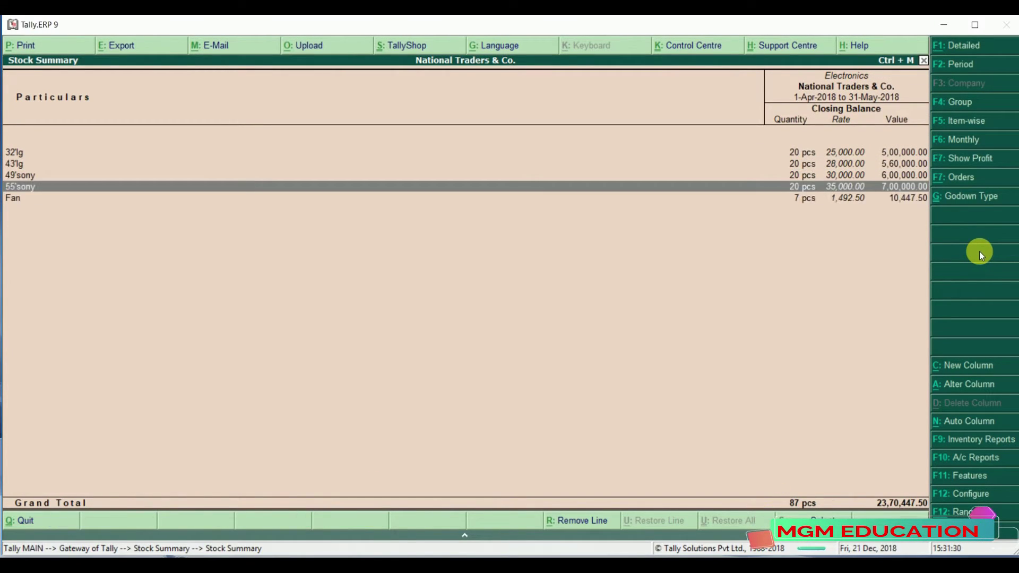
pyautogui.press('Escape')
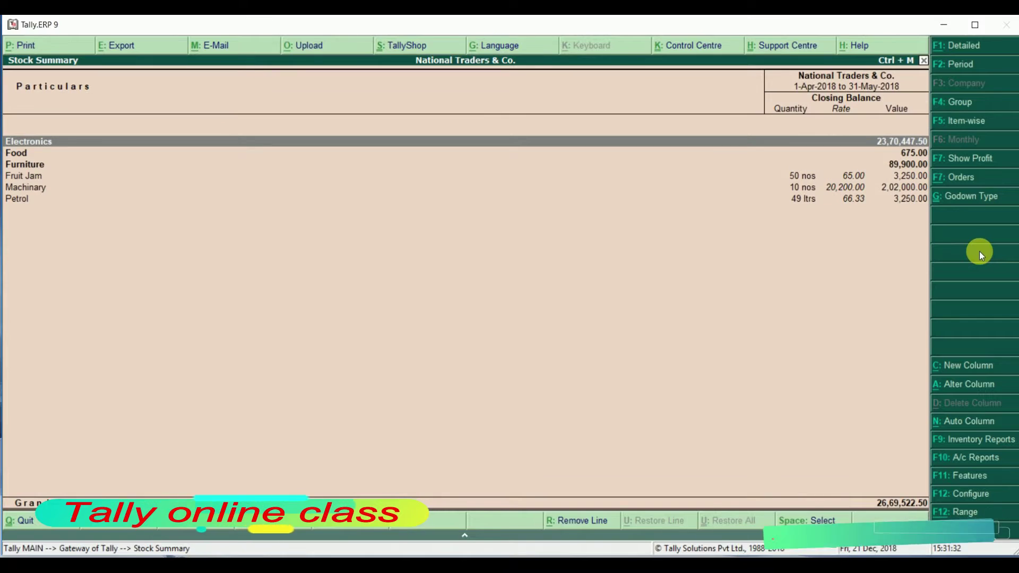
pyautogui.press('Escape')
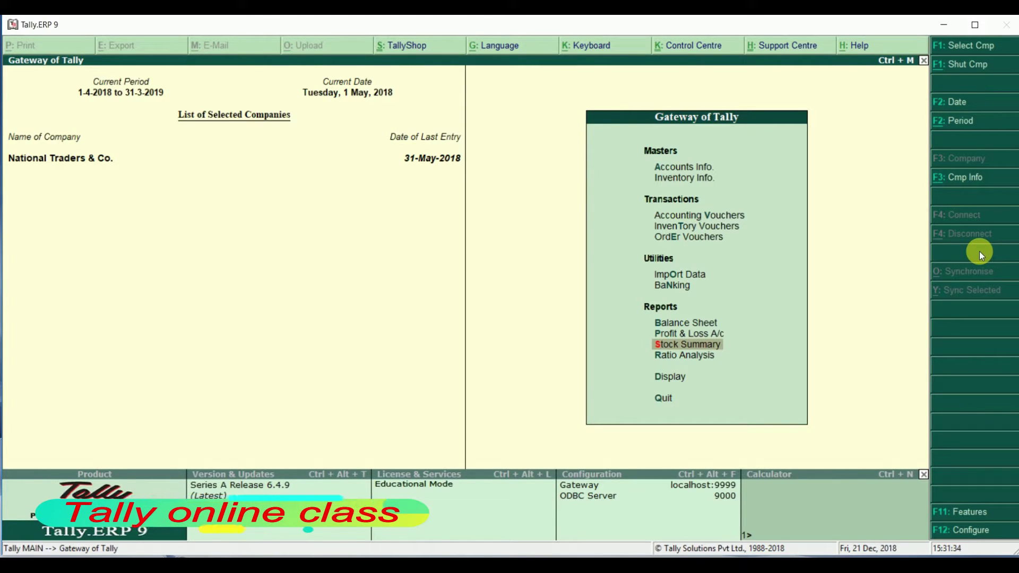
# Set the use of tracking numbers for delivery and receipt notes to Yes in the company's inventory features, and accept the changes
pyautogui.press('F11')
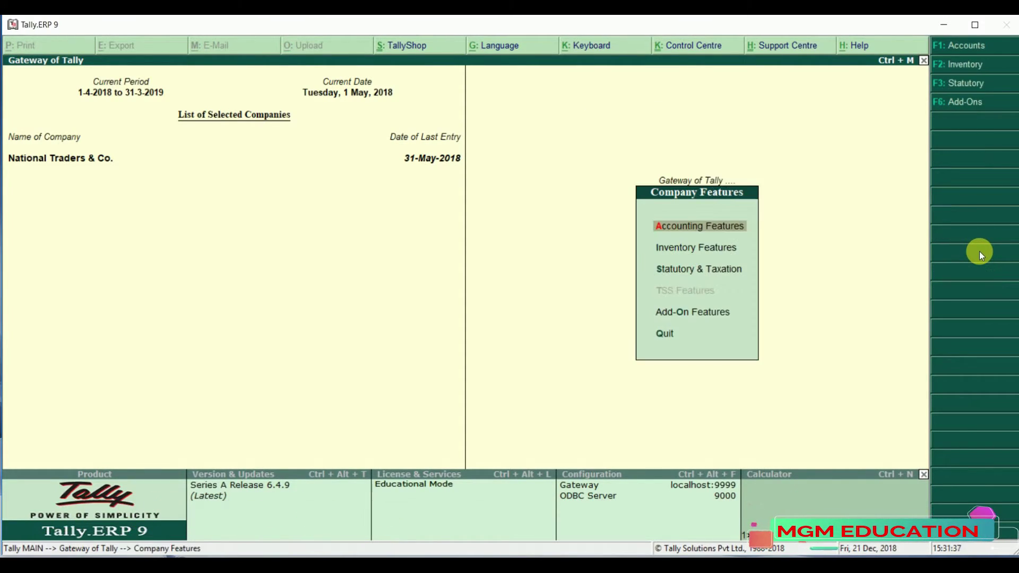
pyautogui.press('Down')
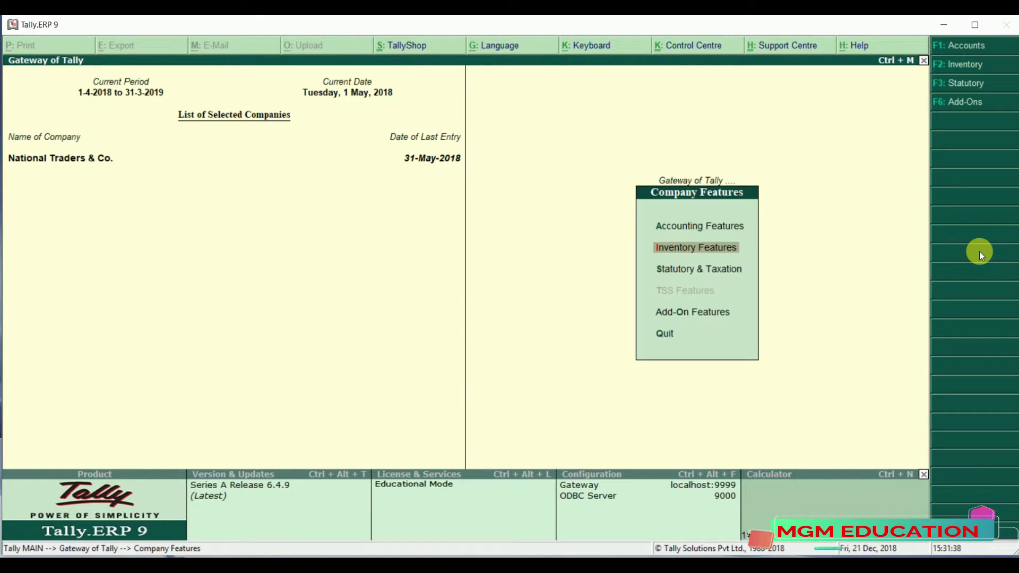
pyautogui.press('Return')
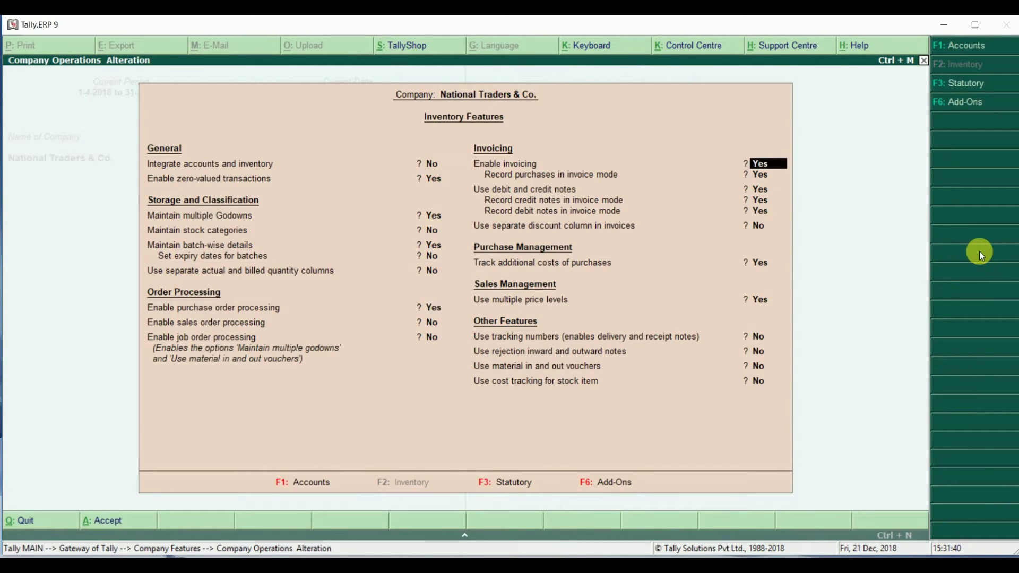
pyautogui.press('Return')
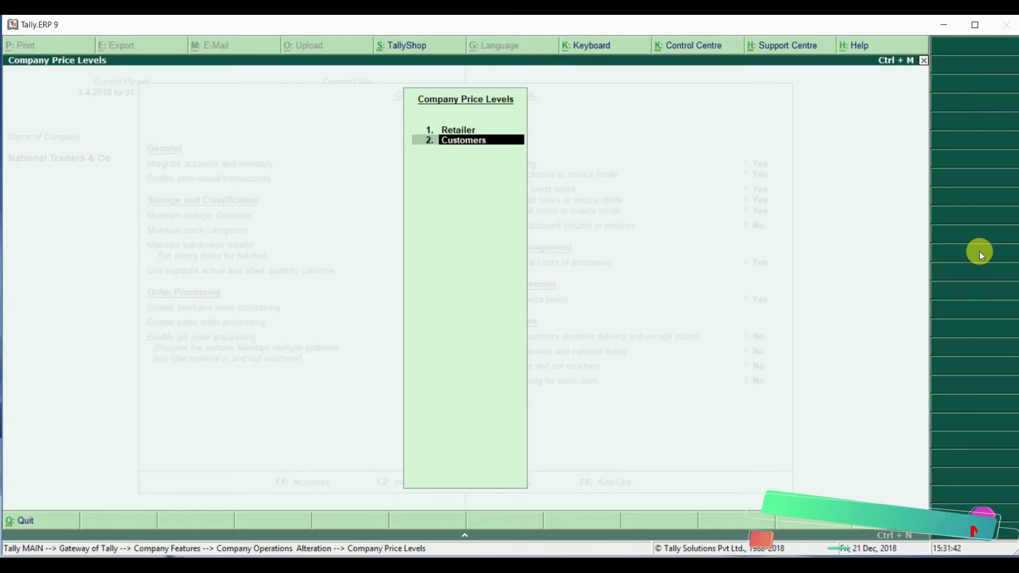
pyautogui.press('Return')
pyautogui.press('Return')
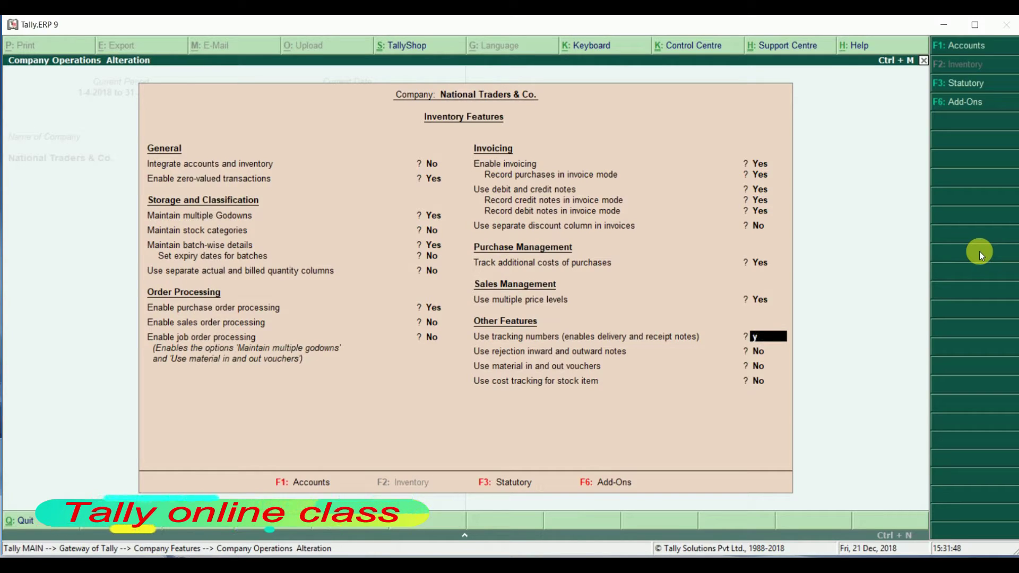
pyautogui.press('y')
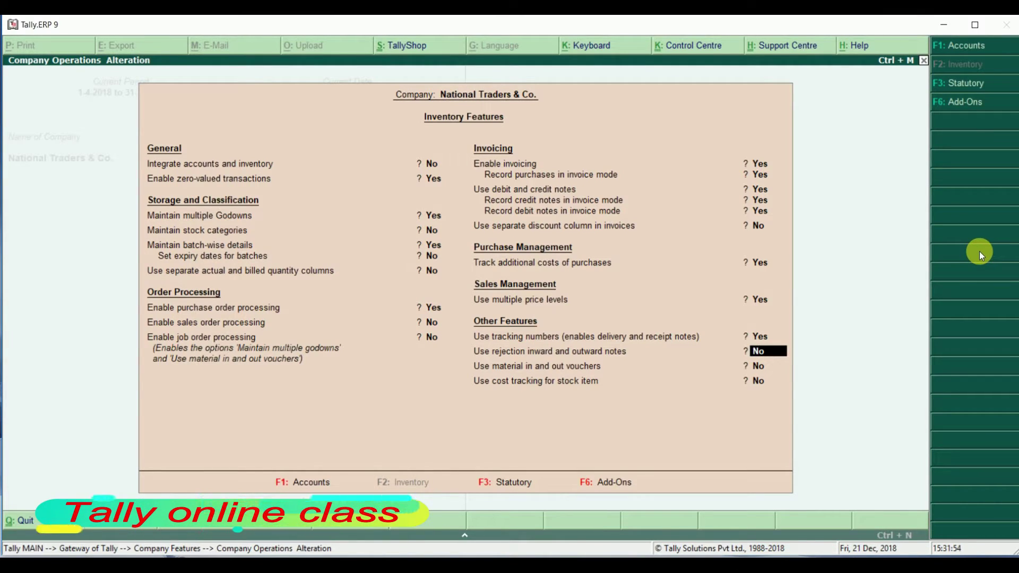
pyautogui.press('Up')
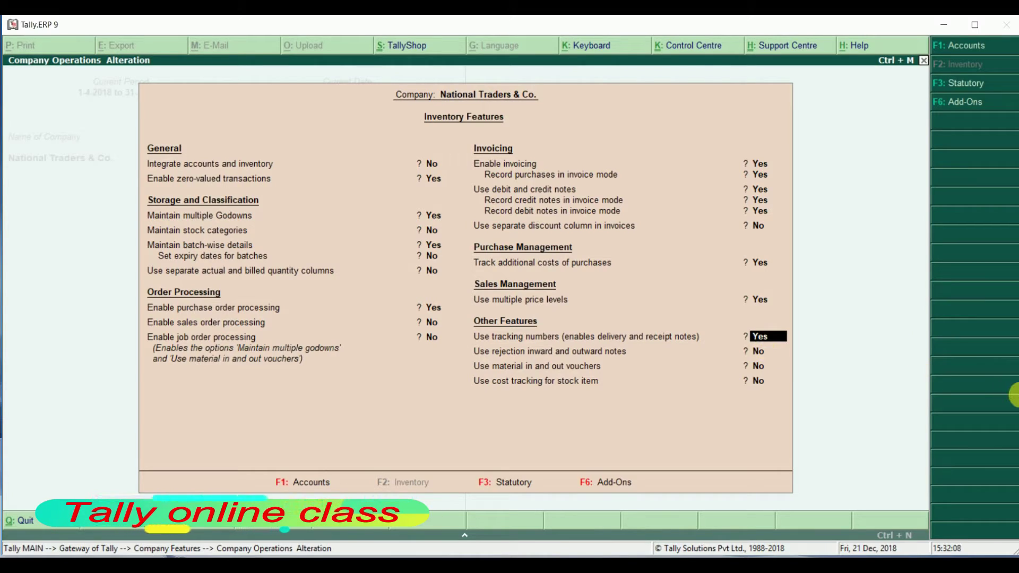
pyautogui.press('Return')
pyautogui.press('Return')
pyautogui.press('Return')
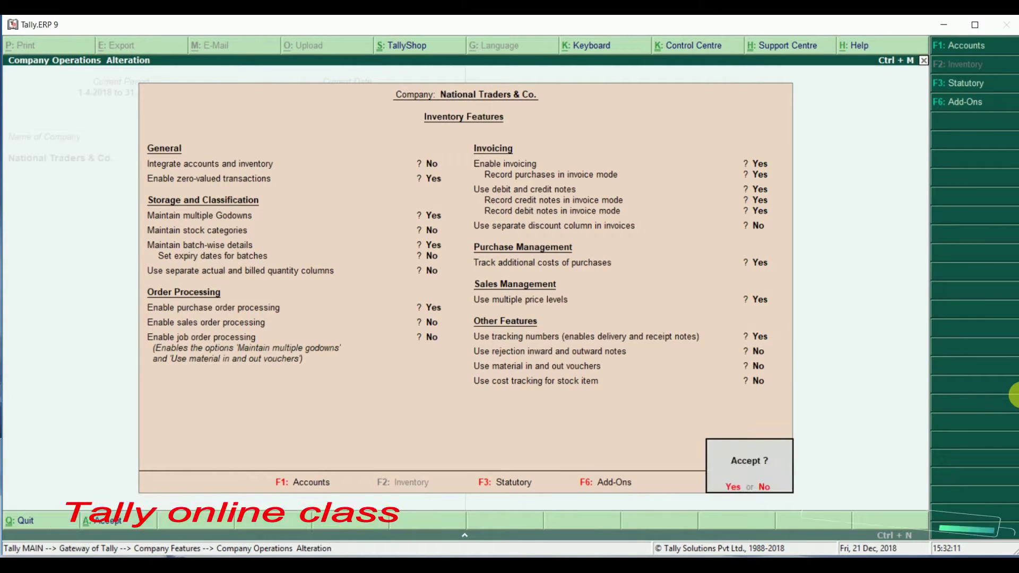
pyautogui.press('Return')
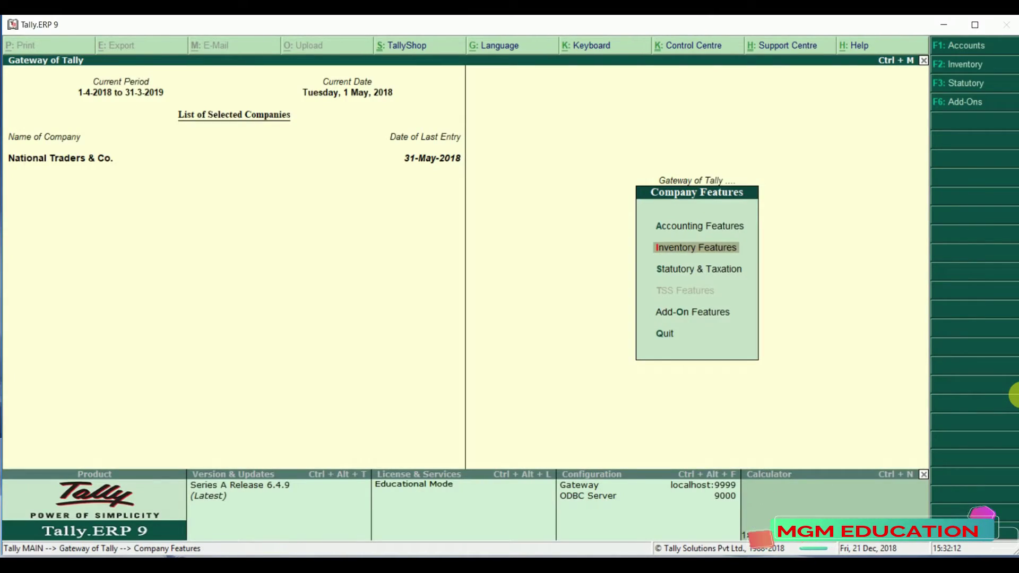
pyautogui.press('Escape')
# Check inventory voucher entry for the Delivery Note and Receipt Note voucher types, and quit without recording a voucher
pyautogui.press('Up')
pyautogui.press('Up')
pyautogui.press('Up')
pyautogui.press('Up')
pyautogui.press('Up')
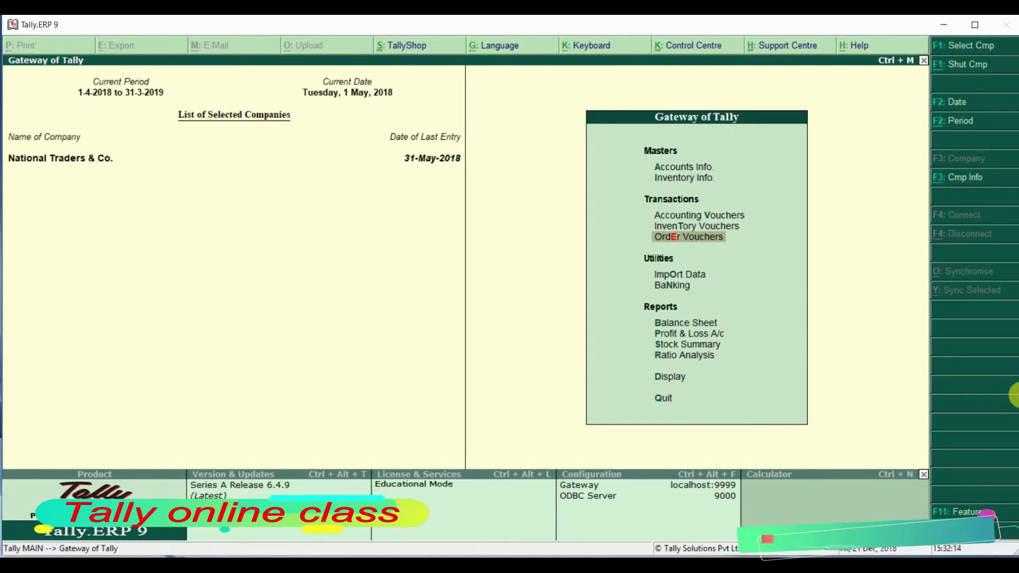
pyautogui.press('Up')
pyautogui.press('Up')
pyautogui.press('Down')
pyautogui.press('Down')
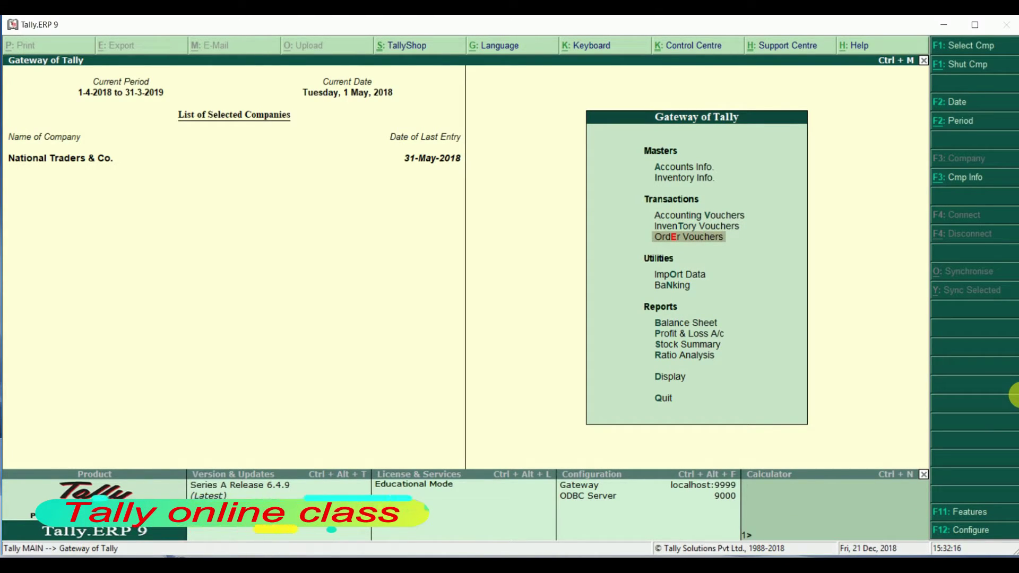
pyautogui.press('Up')
pyautogui.press('Return')
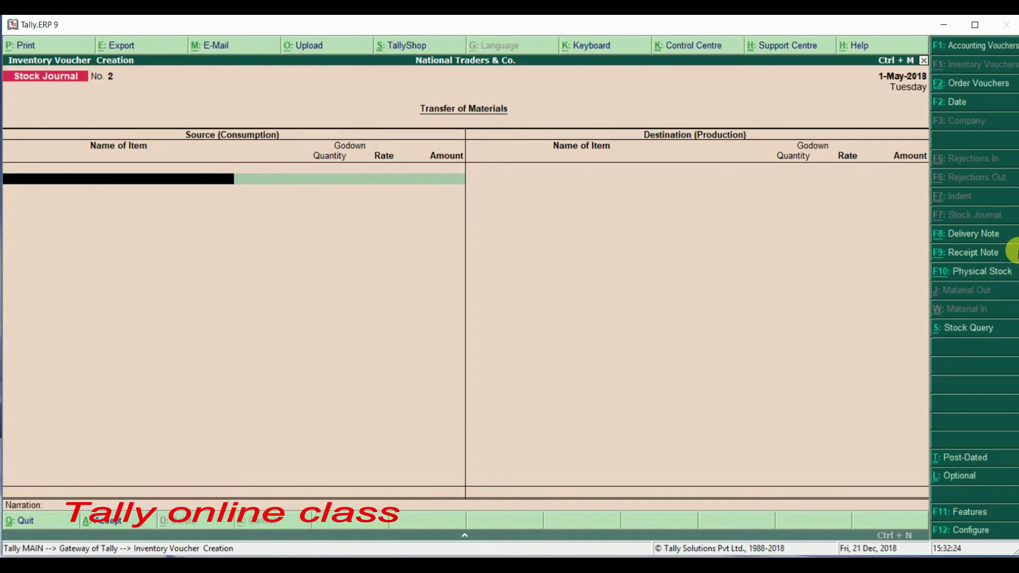
pyautogui.press('Escape')
pyautogui.press('y')
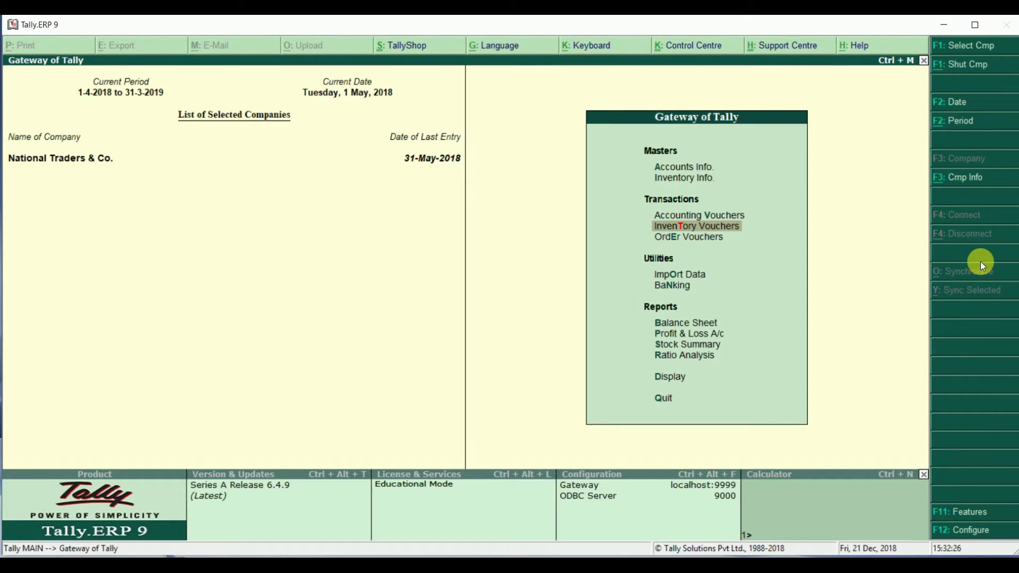
# Start a Receipt Note voucher and set its date to 2-5-2018
pyautogui.press('Up')
pyautogui.press('Return')
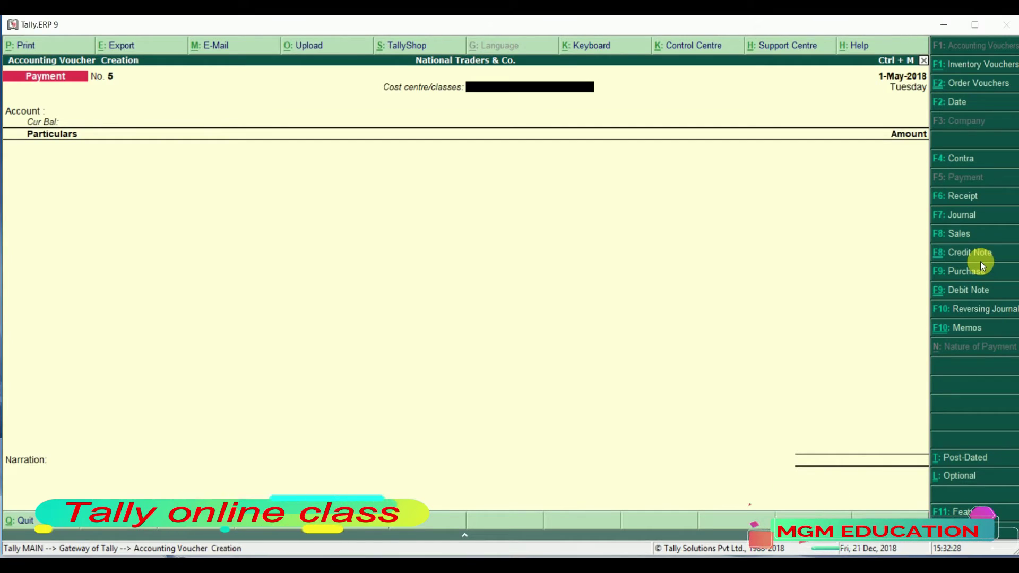
pyautogui.hotkey('alt', 'F9')
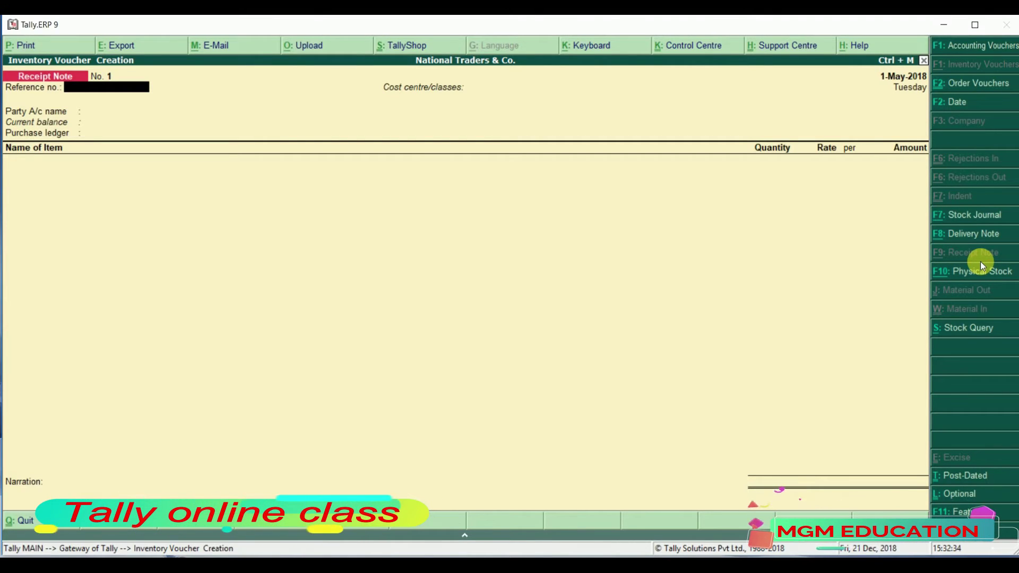
pyautogui.press('F2')
pyautogui.write('2-5-2018')
pyautogui.press('Return')
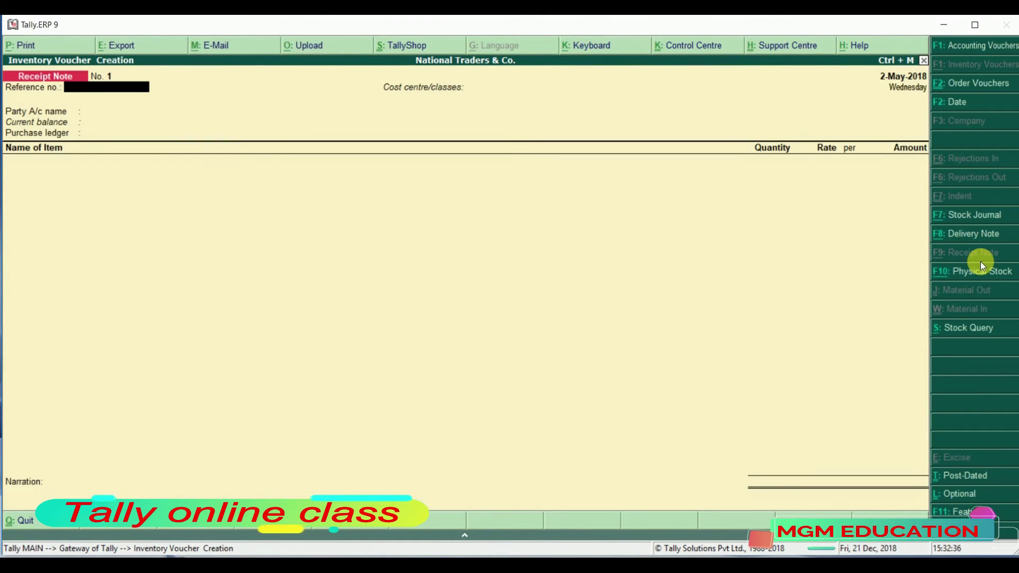
# Set Gupta Store as the receipt note's party and link the pending order dated 1-May-2018 in the party details
pyautogui.press('Return')
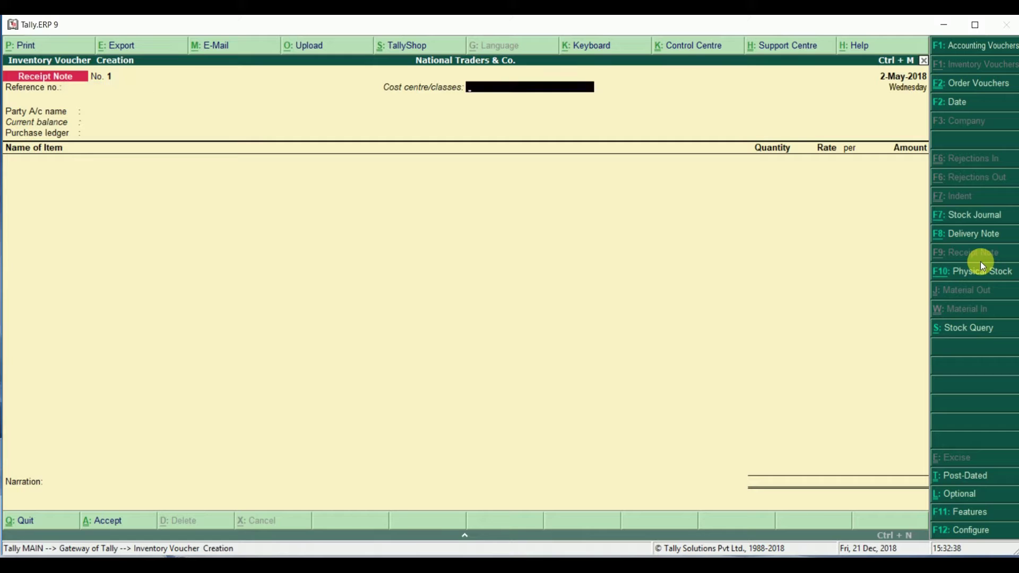
pyautogui.press('Return')
pyautogui.write('Gu')
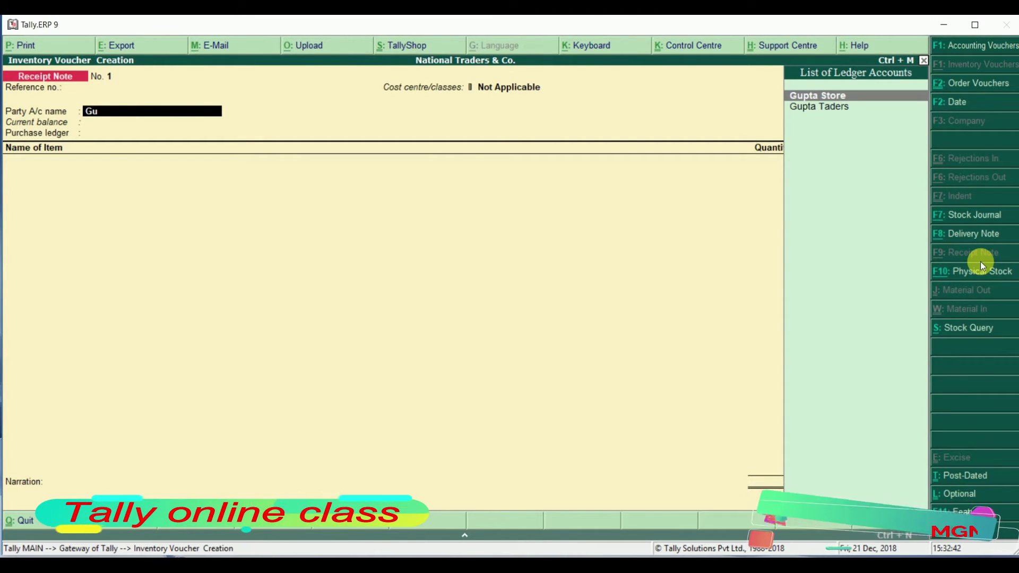
pyautogui.press('Return')
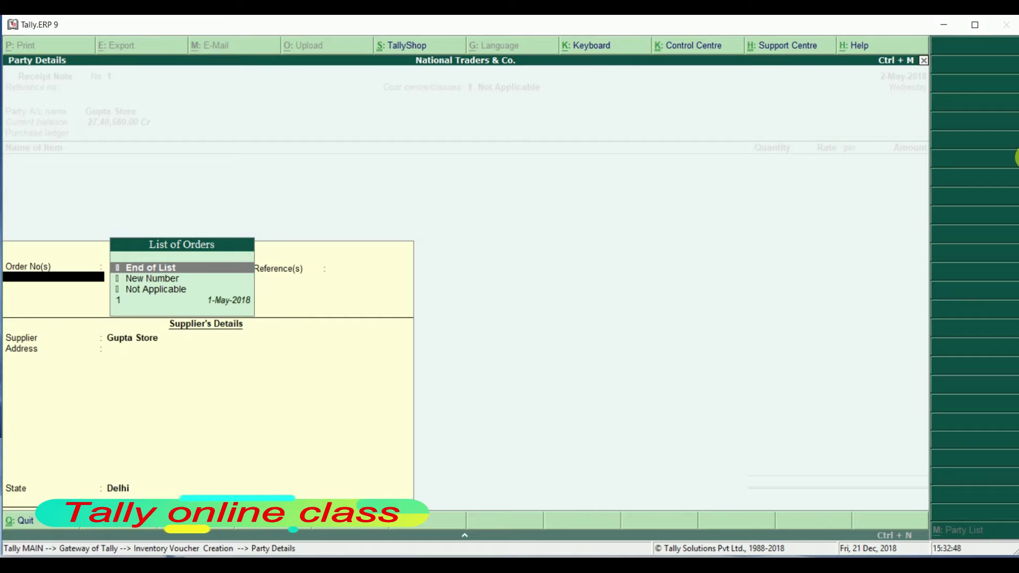
pyautogui.press('Down')
pyautogui.press('Down')
pyautogui.press('Down')
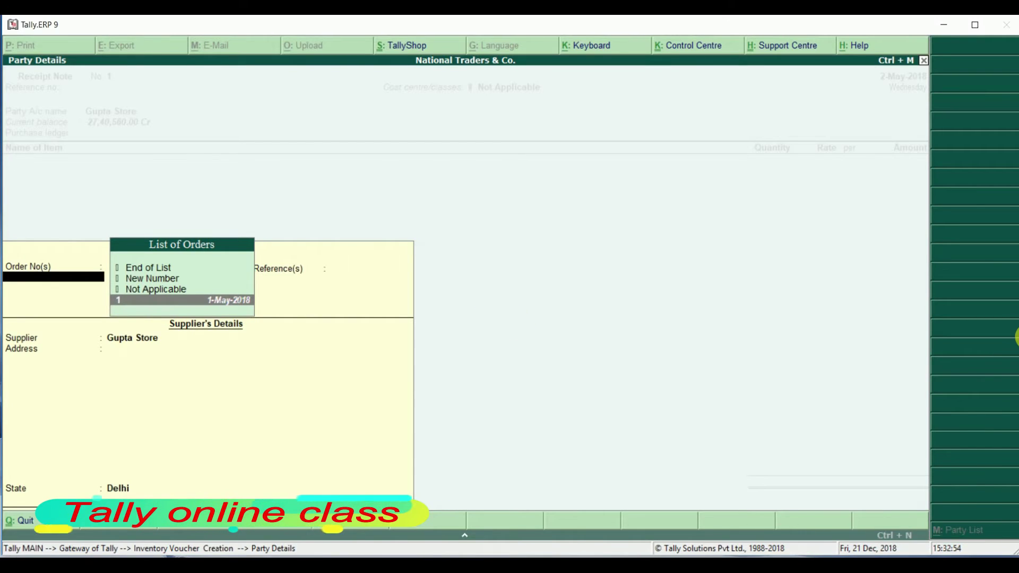
pyautogui.press('Return')
pyautogui.press('Return')
pyautogui.press('Return')
pyautogui.press('Return')
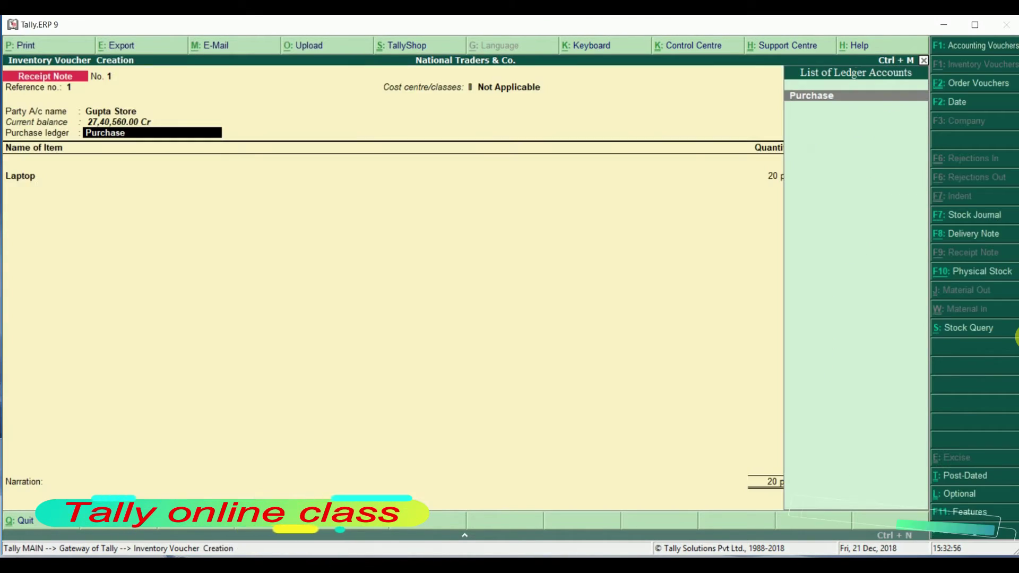
# Choose the Purchase ledger, keep the Laptop allocation of 20 pcs at 25,000 in Main Location with tracking number 1, and accept the receipt note
pyautogui.press('Return')
pyautogui.press('Return')
pyautogui.press('Return')
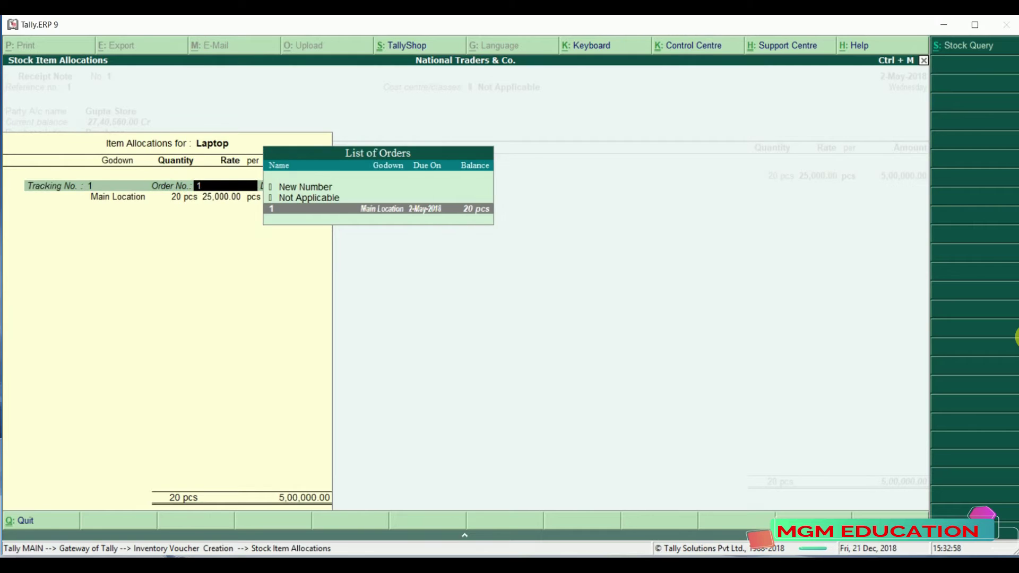
pyautogui.press('Return')
pyautogui.press('Return')
pyautogui.press('Return')
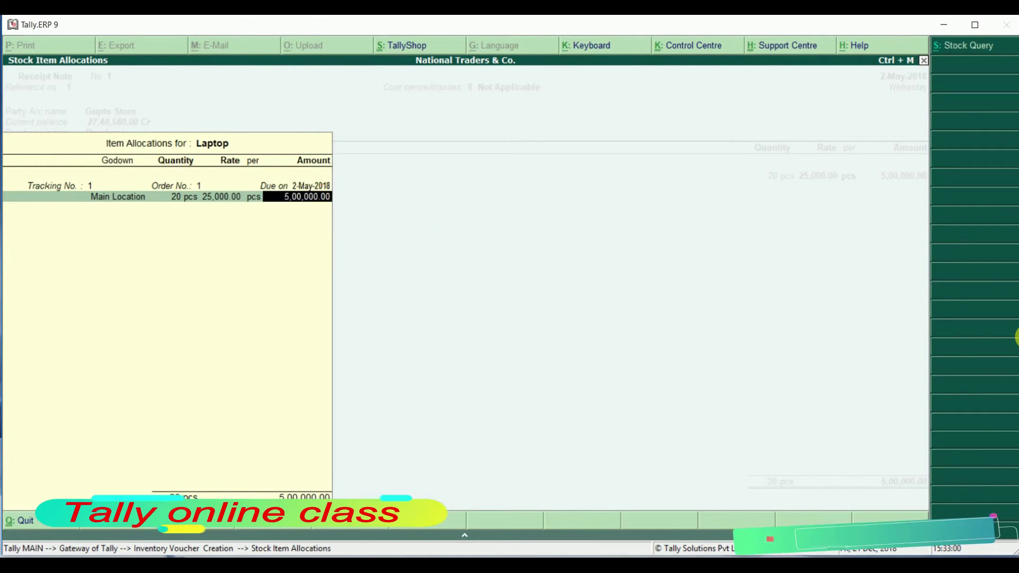
pyautogui.press('Return')
pyautogui.press('Return')
pyautogui.press('Return')
pyautogui.press('Return')
pyautogui.press('Return')
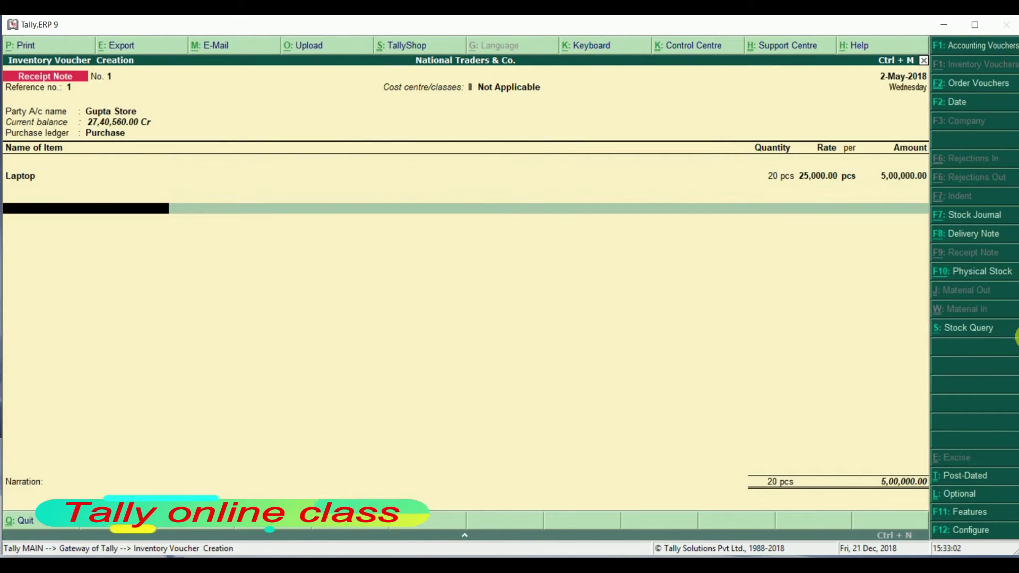
pyautogui.press('Return')
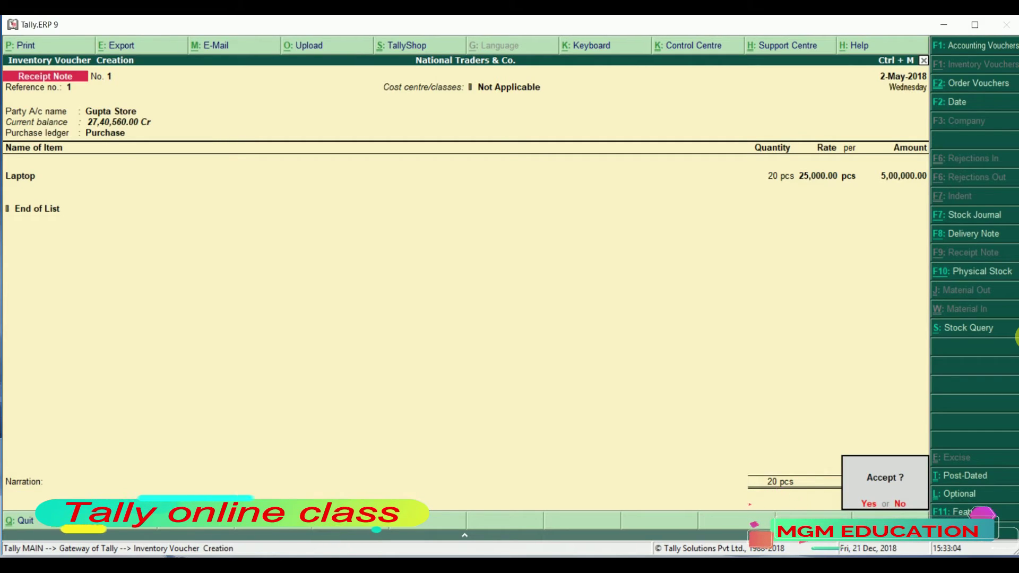
pyautogui.press('Return')
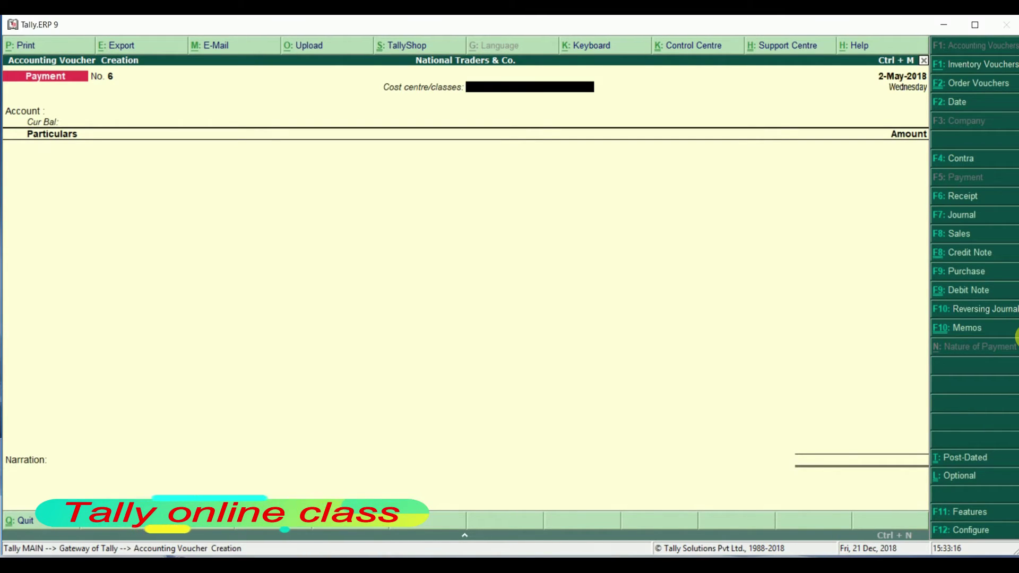
# Quit voucher entry without recording anything and open the Stock Summary report
pyautogui.press('Escape')
pyautogui.press('Return')
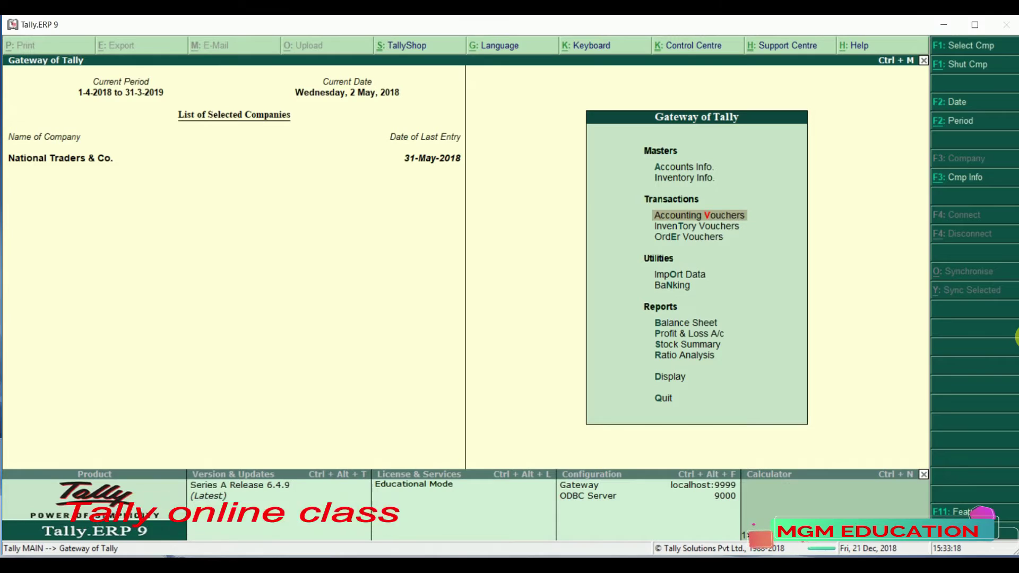
pyautogui.press('Down')
pyautogui.press('Down')
pyautogui.press('Down')
pyautogui.press('Down')
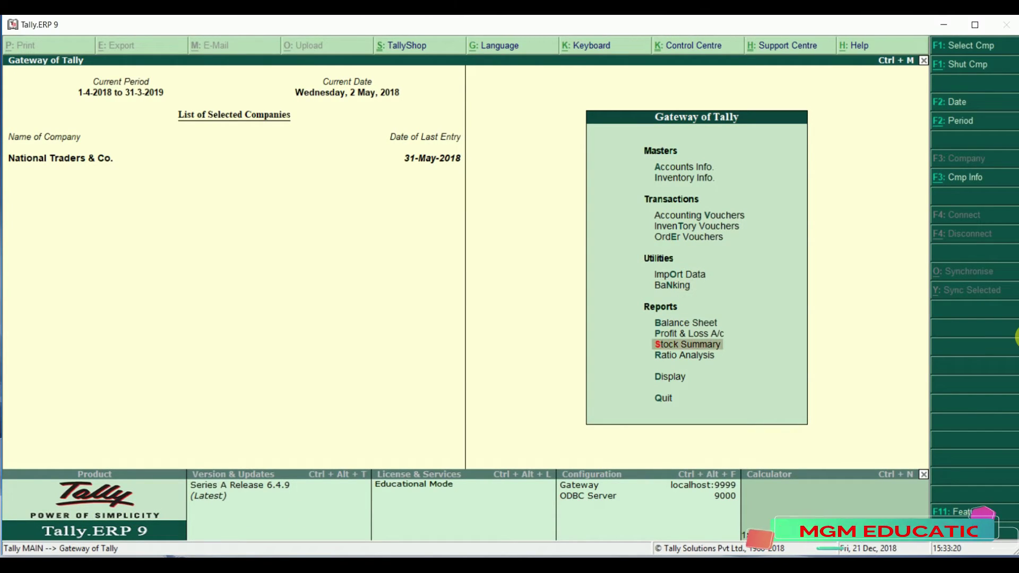
pyautogui.press('Return')
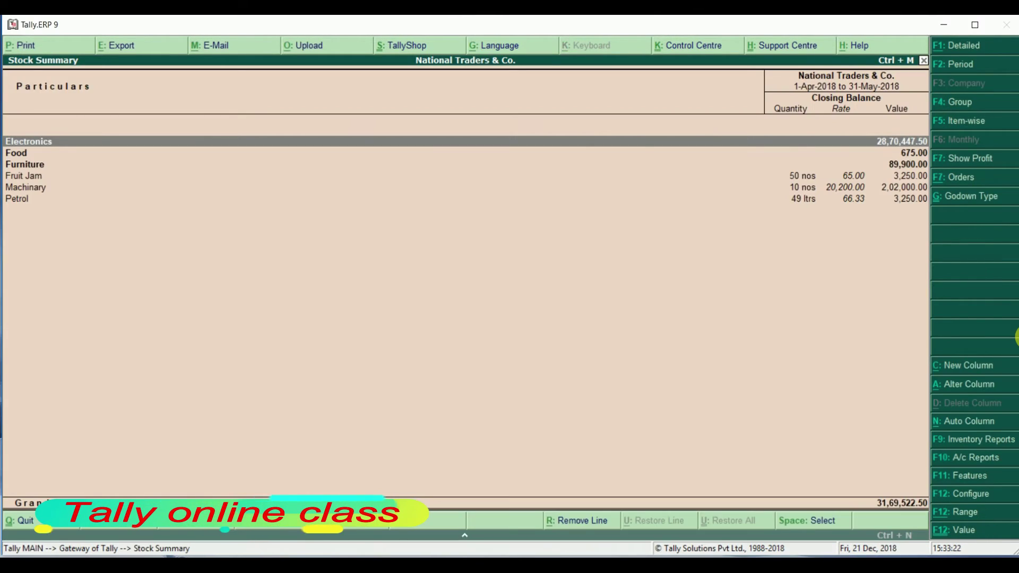
# Examine the Laptop stock in the Electronics group of the Stock Summary, and leave the report
pyautogui.press('Down')
pyautogui.press('Down')
pyautogui.press('Up')
pyautogui.press('Up')
pyautogui.press('Return')
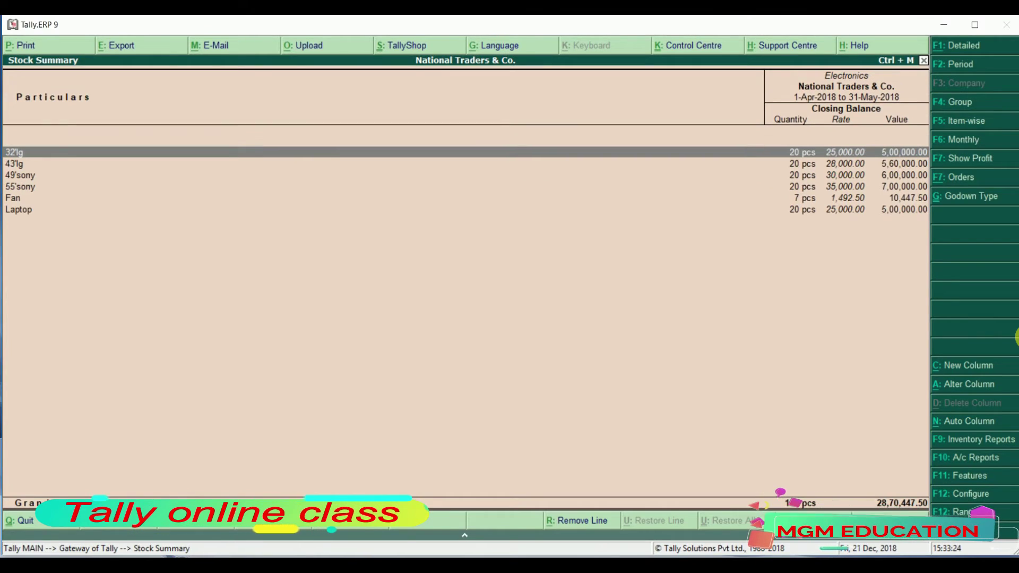
pyautogui.press('Down')
pyautogui.press('Down')
pyautogui.press('Down')
pyautogui.press('Down')
pyautogui.press('Down')
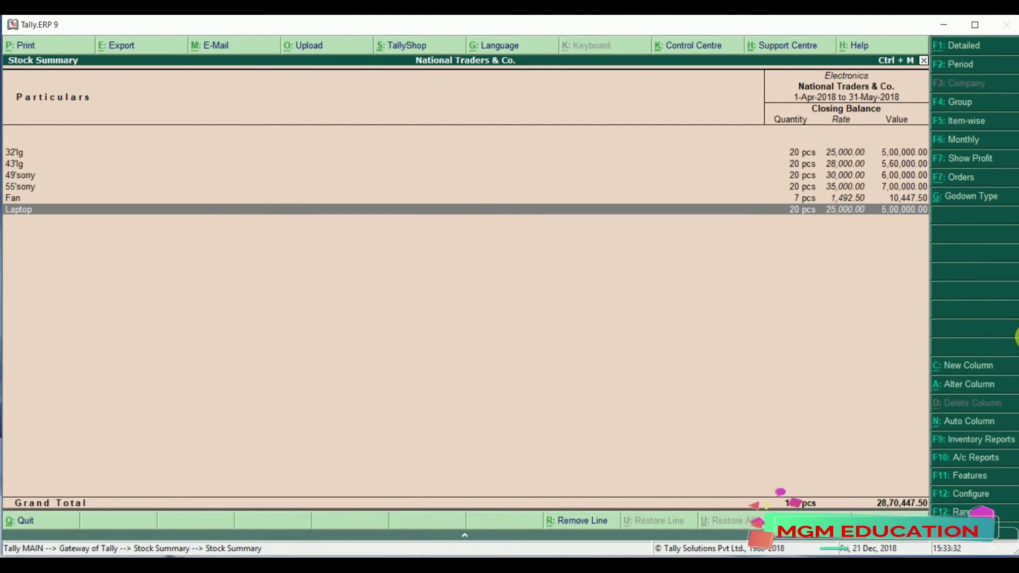
pyautogui.press('Escape')
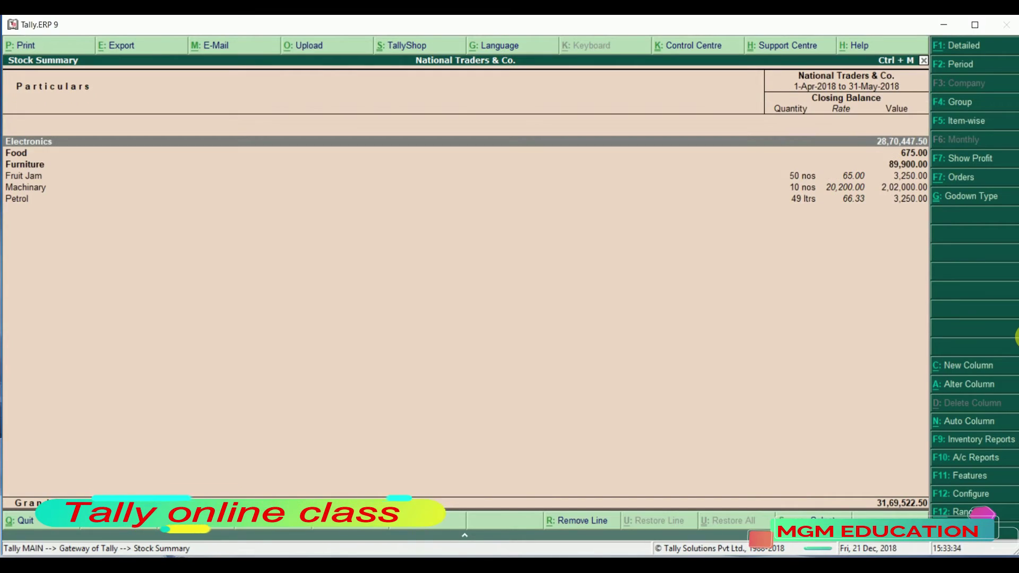
pyautogui.press('Escape')
# In the Statements of Inventory, open Purchase Order Outstandings and select the report by stock item
pyautogui.press('Down')
pyautogui.press('Down')
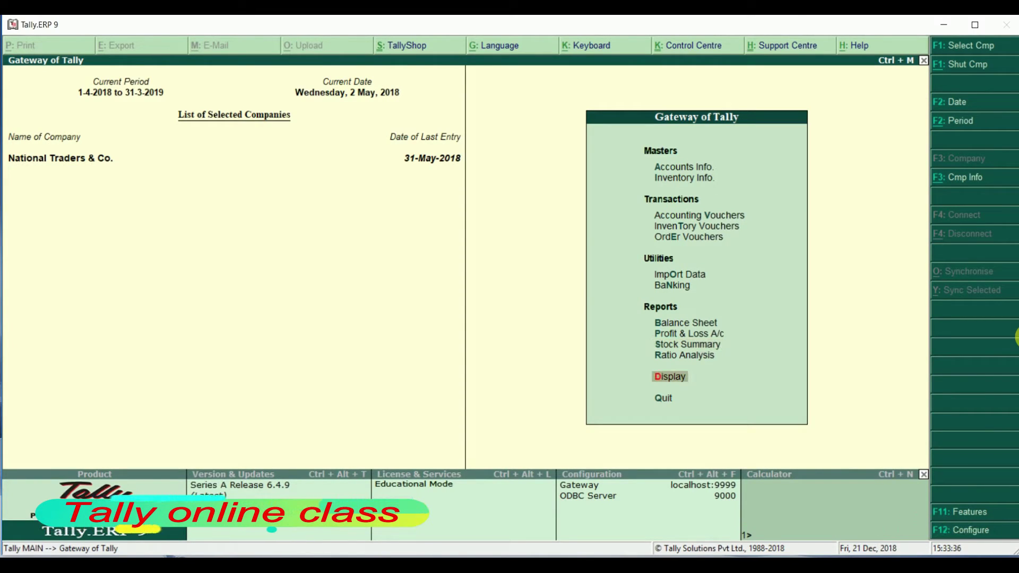
pyautogui.press('Return')
pyautogui.press('Down')
pyautogui.press('Down')
pyautogui.press('Down')
pyautogui.press('Down')
pyautogui.press('Down')
pyautogui.press('Return')
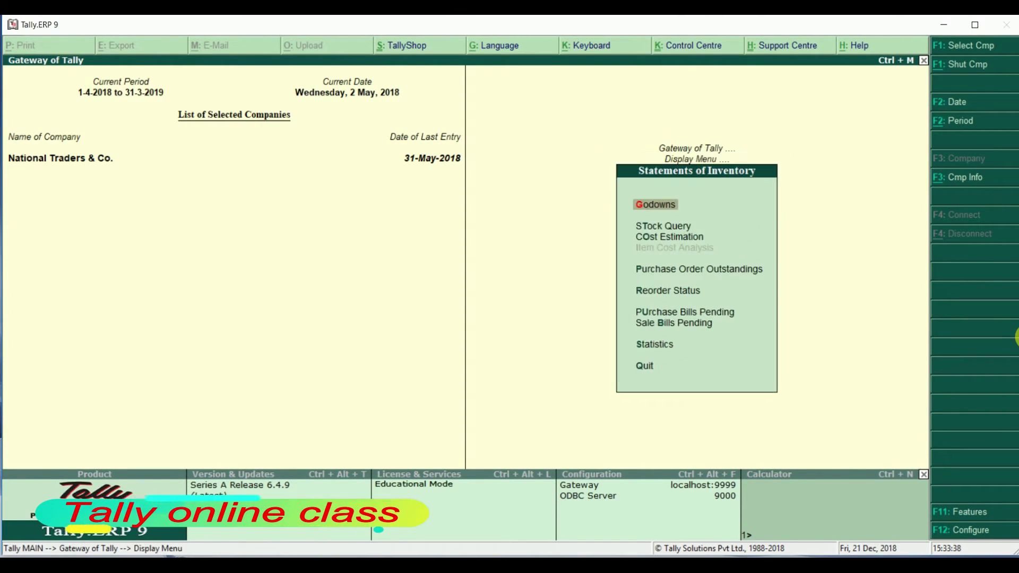
pyautogui.press('Down')
pyautogui.press('Down')
pyautogui.press('Down')
pyautogui.press('Down')
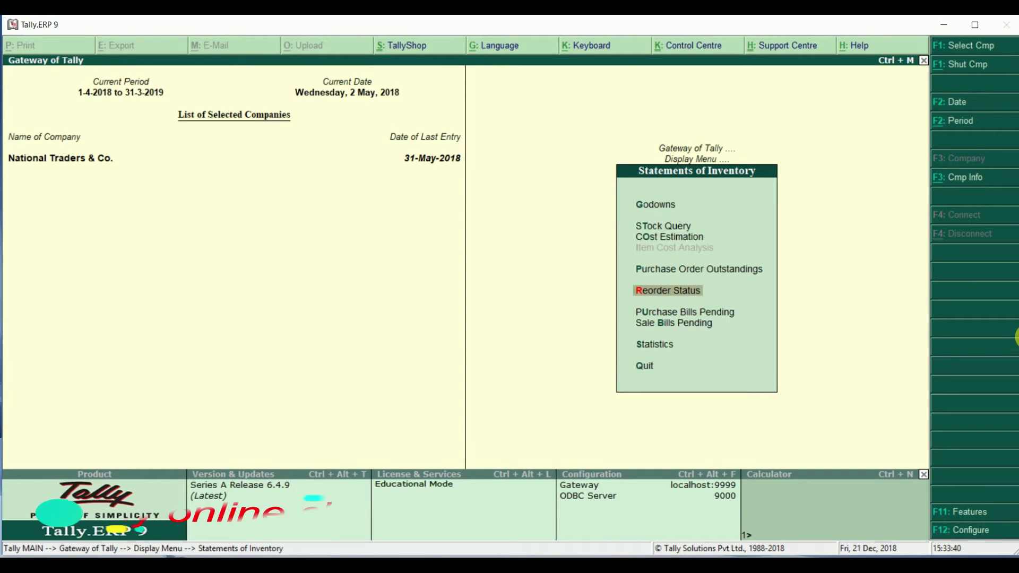
pyautogui.press('Up')
pyautogui.press('Return')
pyautogui.press('Down')
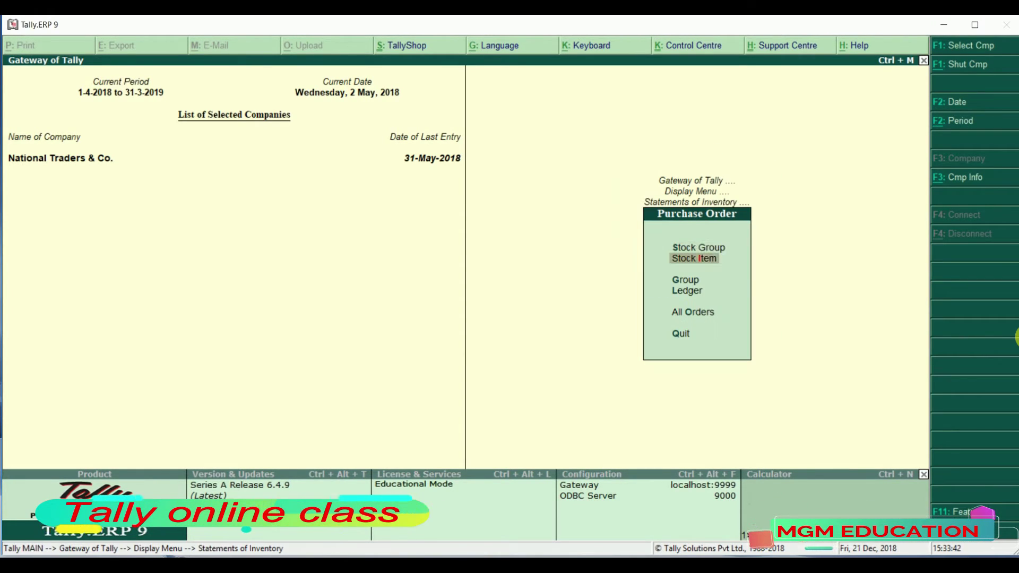
# Check the purchase orders outstanding for the Laptop item, and leave the report
pyautogui.press('Return')
pyautogui.press('Down')
pyautogui.press('Down')
pyautogui.press('Down')
pyautogui.press('Down')
pyautogui.press('Down')
pyautogui.press('Down')
pyautogui.press('Down')
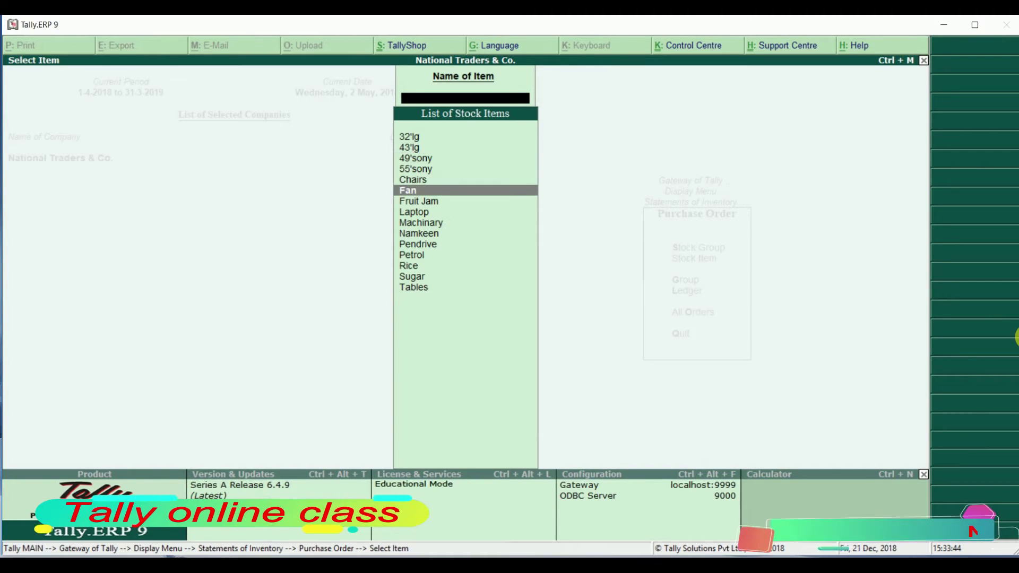
pyautogui.press('Down')
pyautogui.press('Down')
pyautogui.press('Down')
pyautogui.press('Down')
pyautogui.press('Up')
pyautogui.press('Up')
pyautogui.press('Up')
pyautogui.press('Up')
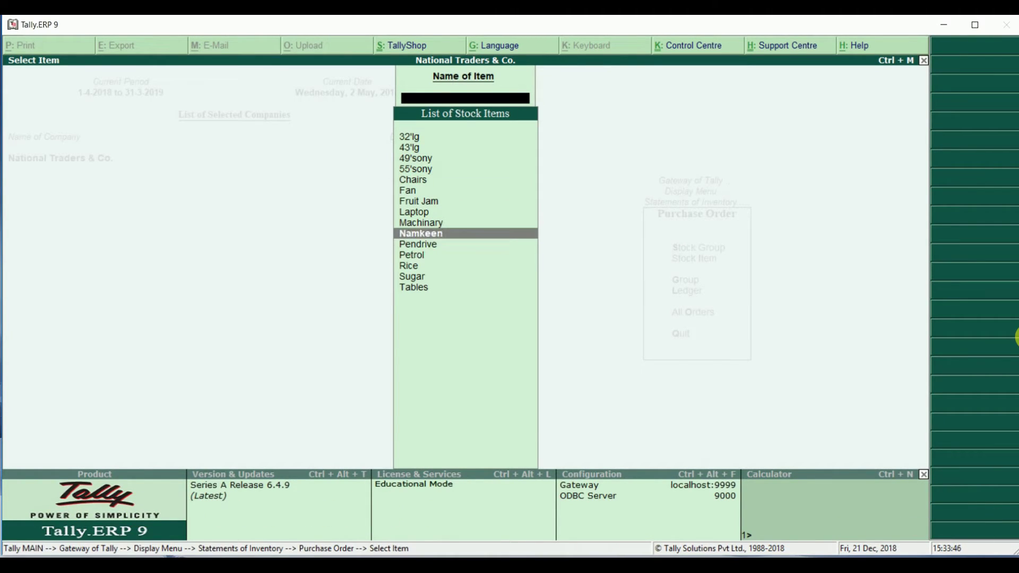
pyautogui.press('Return')
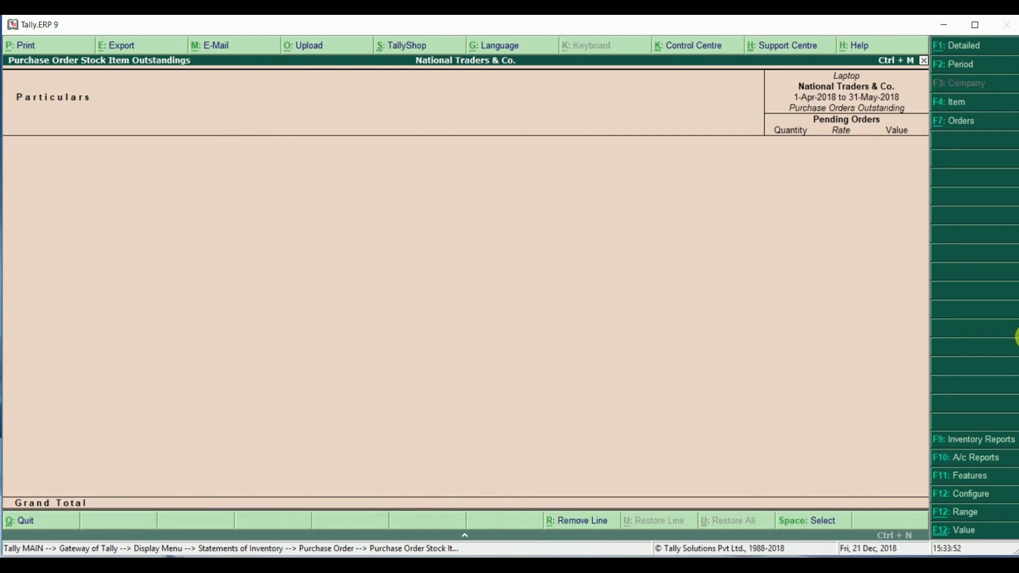
pyautogui.press('Escape')
pyautogui.press('Escape')
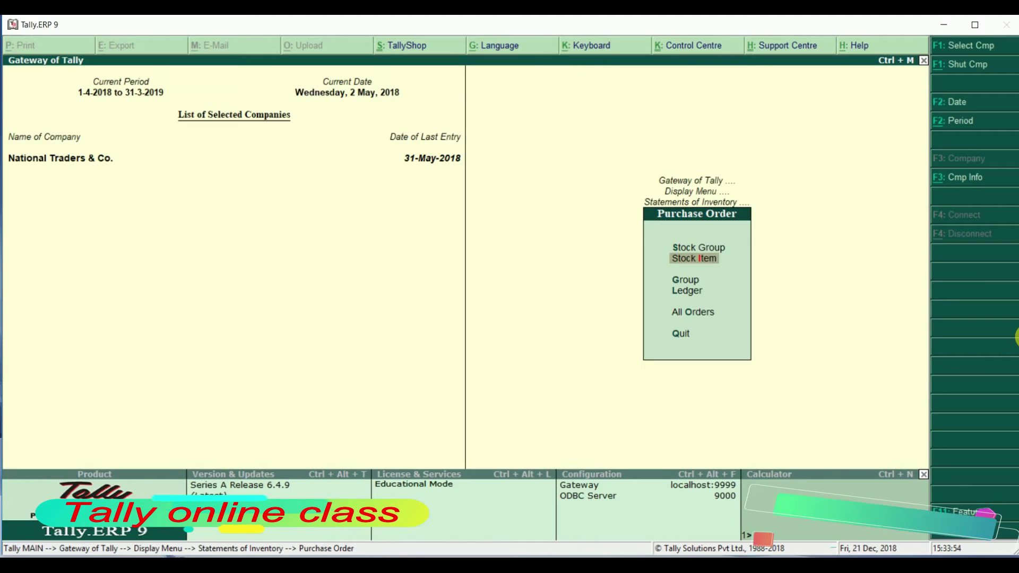
# Examine the Purchase Bills Pending report for goods received without a bill, and return to the Gateway of Tally
pyautogui.press('Escape')
pyautogui.press('Down')
pyautogui.press('Down')
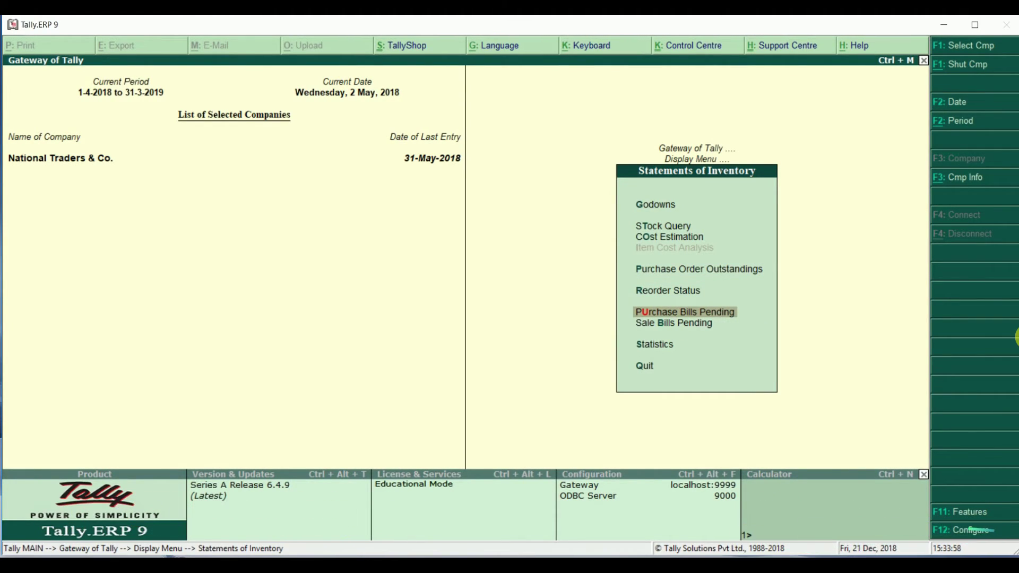
pyautogui.press('Return')
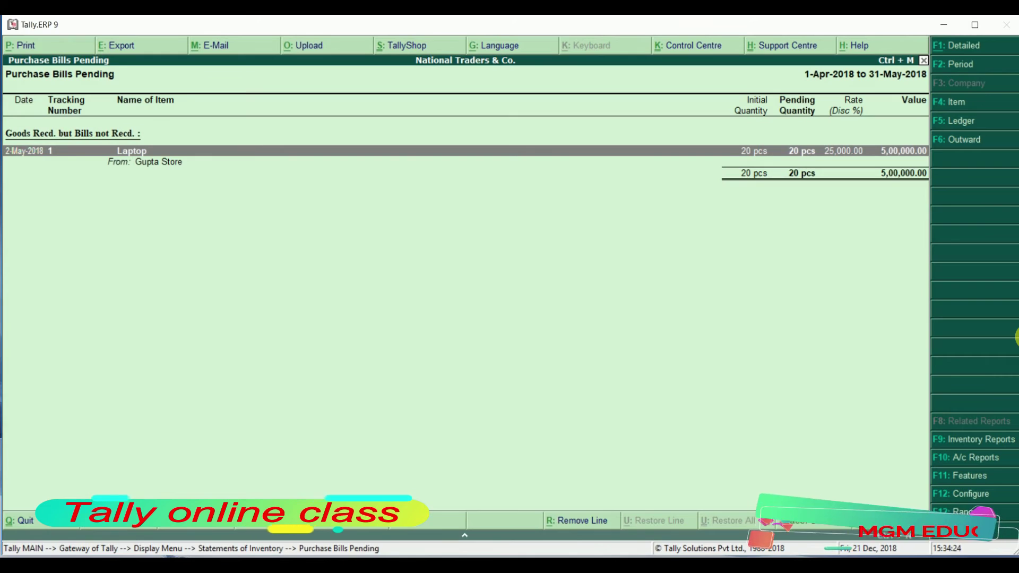
pyautogui.press('Escape')
pyautogui.press('Escape')
pyautogui.press('Escape')
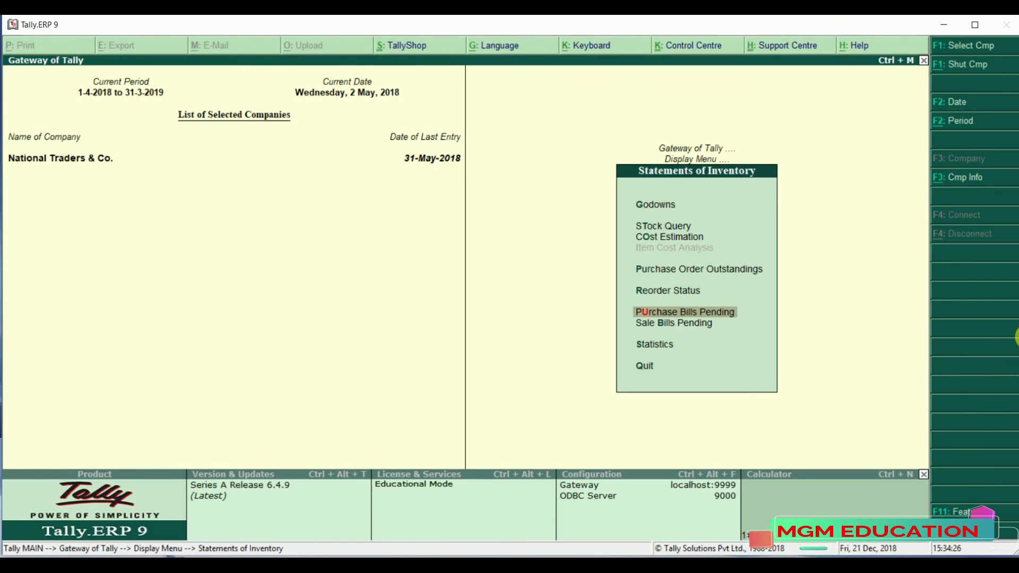
# Open accounting voucher entry and start a Purchase voucher
pyautogui.press('Up')
pyautogui.press('Up')
pyautogui.press('Up')
pyautogui.press('Up')
pyautogui.press('Up')
pyautogui.press('Up')
pyautogui.press('Up')
pyautogui.press('Up')
pyautogui.press('Up')
pyautogui.press('Up')
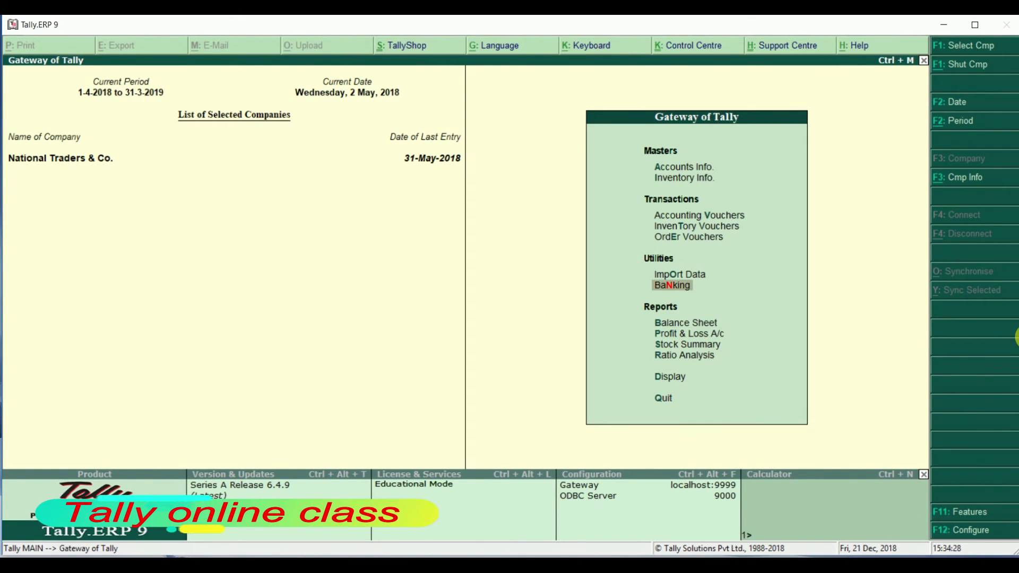
pyautogui.press('Return')
pyautogui.press('Escape')
pyautogui.press('Down')
pyautogui.press('Return')
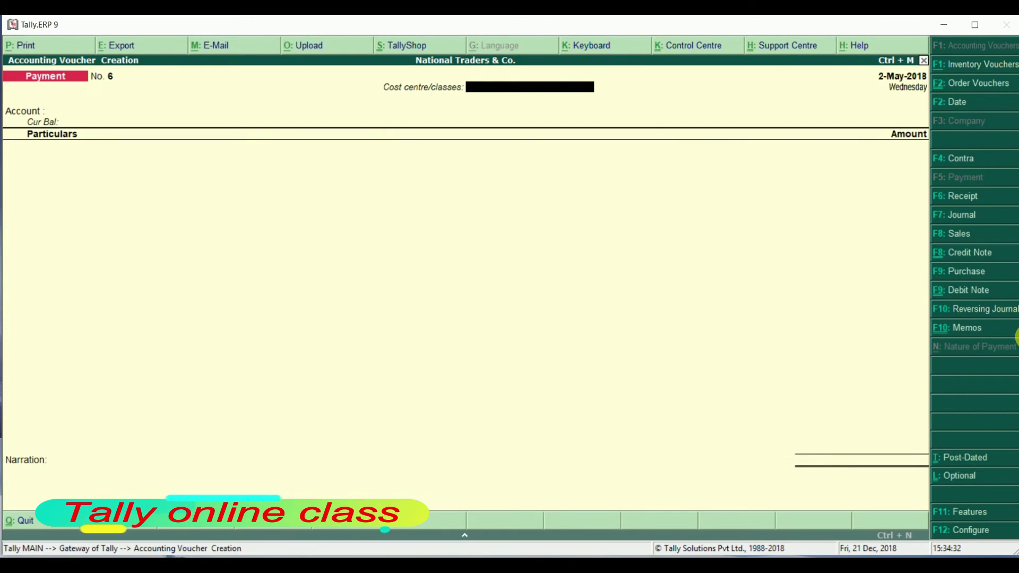
pyautogui.press('F9')
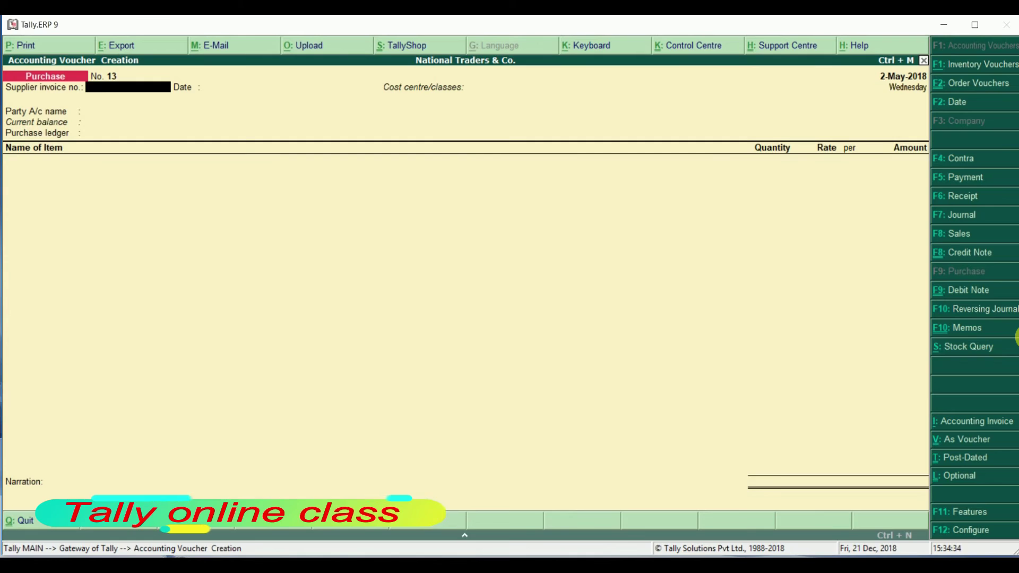
# Enter supplier invoice number 507 dated 2-May-2018, and leave the cost centre class as Not Applicable
pyautogui.write('5')
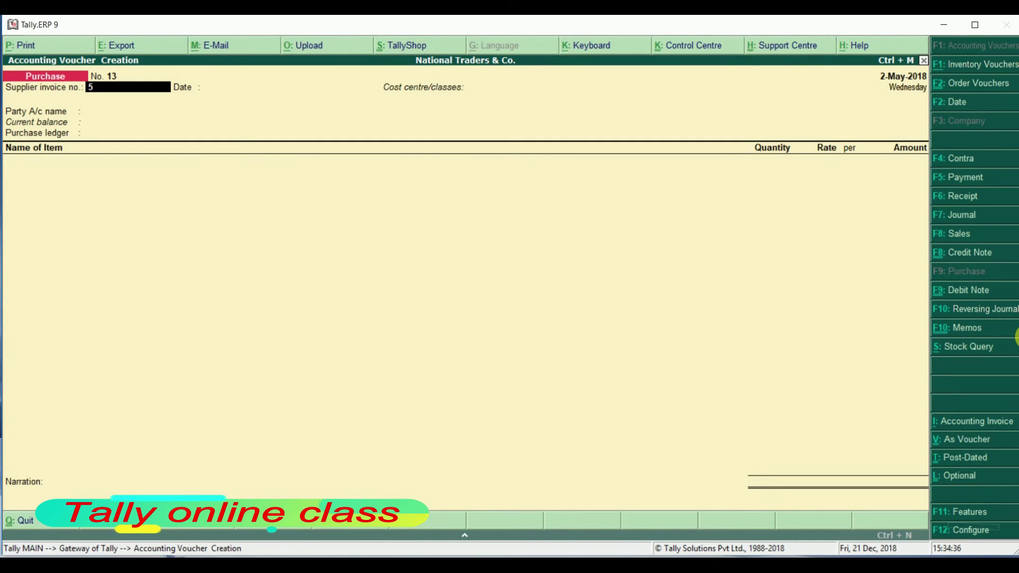
pyautogui.write('07')
pyautogui.press('Return')
pyautogui.press('Return')
pyautogui.press('Return')
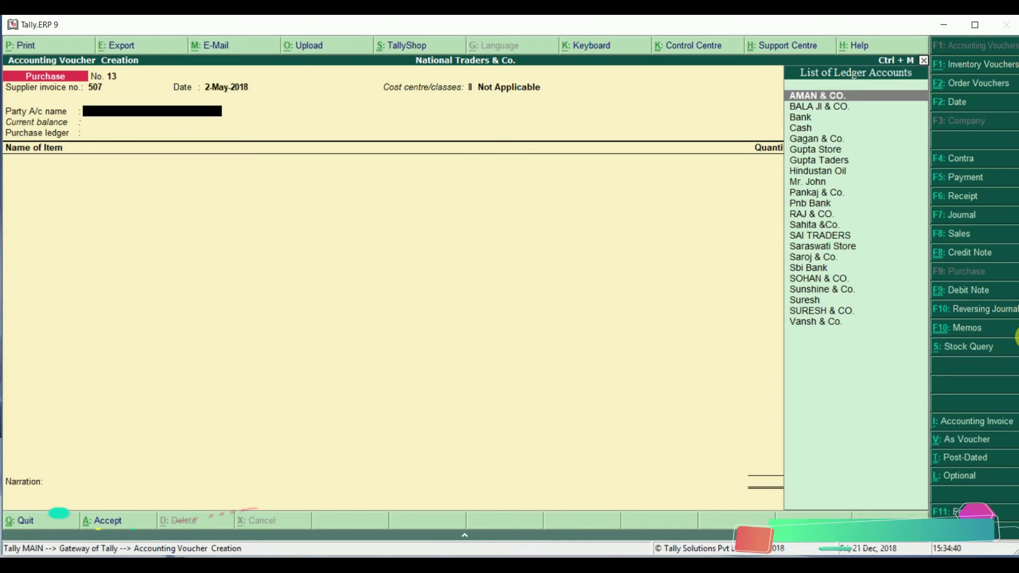
# Keep the cost centre class as Not Applicable, and set the party account to Gupta Store
pyautogui.write('=')
pyautogui.press('BackSpace')
pyautogui.write('g')
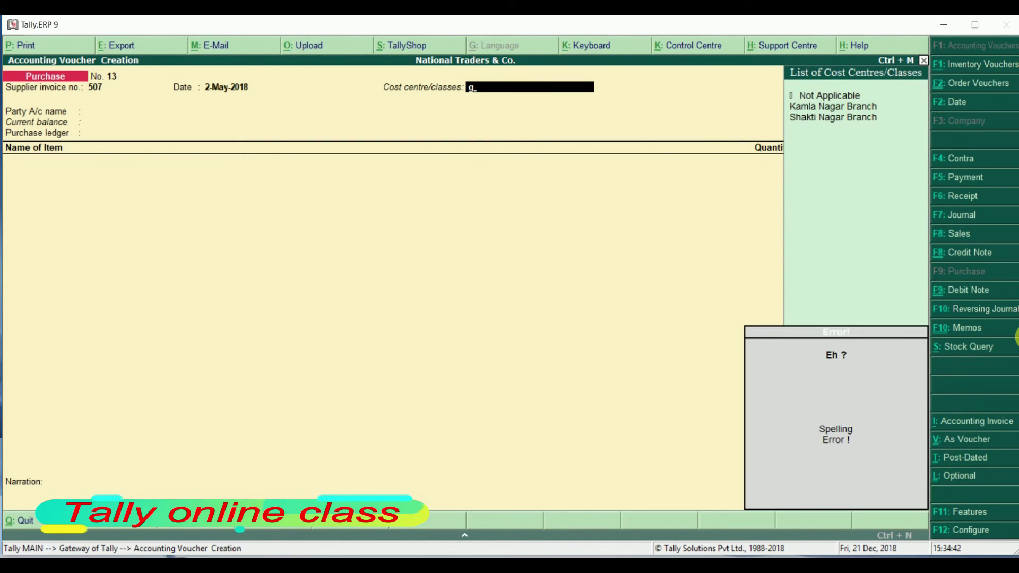
pyautogui.press('BackSpace')
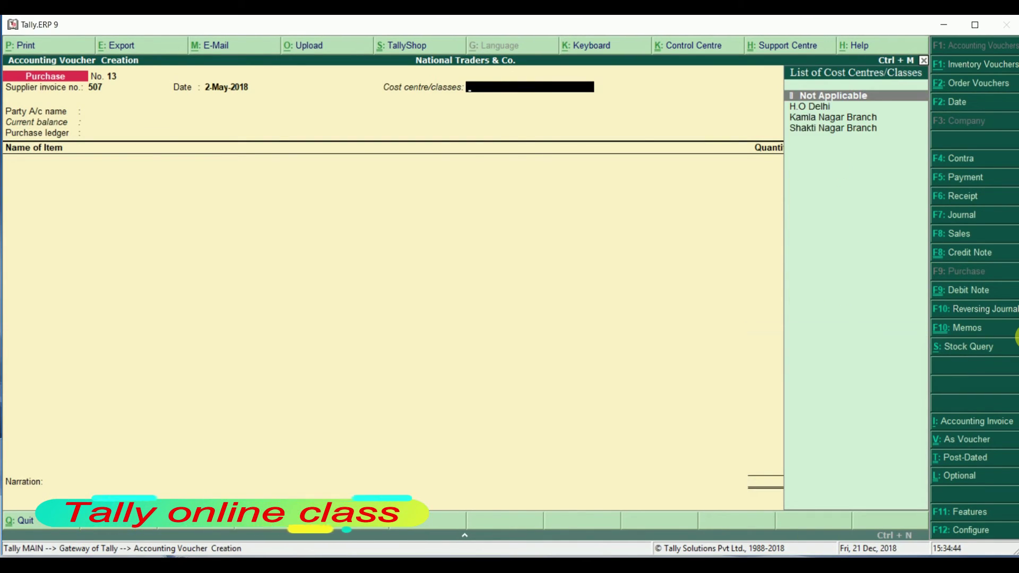
pyautogui.press('Return')
pyautogui.write('Gu')
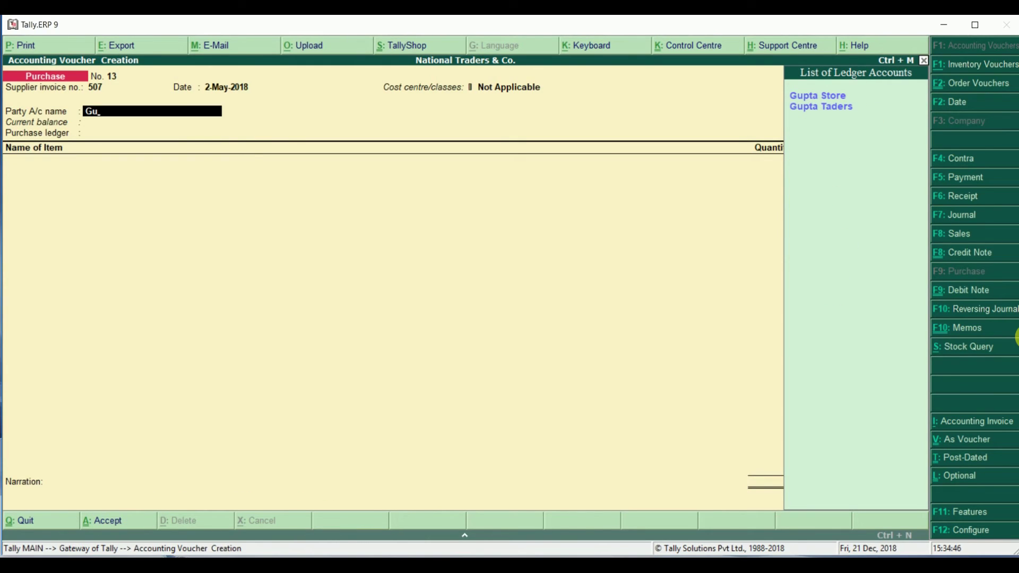
pyautogui.press('Return')
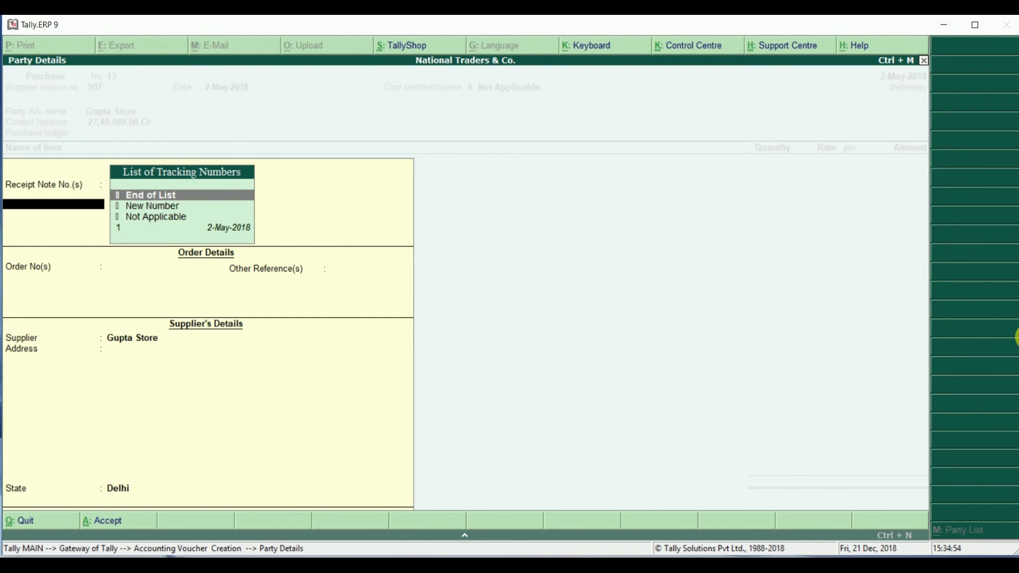
# Link the purchase to receipt note 1 dated 2-May-2018 in the party details, keeping the supplier's state as Delhi
pyautogui.press('Down')
pyautogui.press('Down')
pyautogui.press('Down')
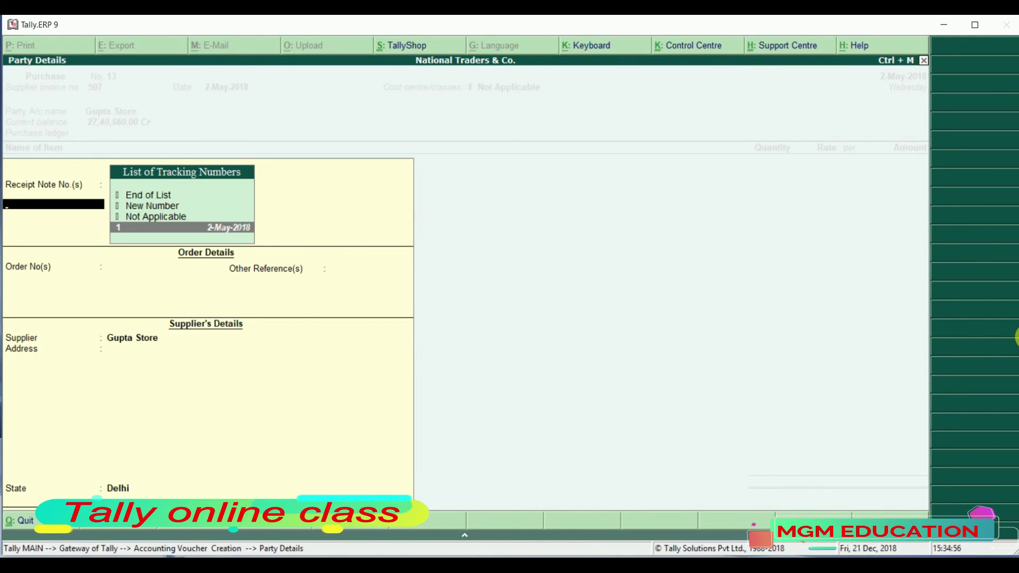
pyautogui.press('Return')
pyautogui.press('Return')
pyautogui.press('Return')
pyautogui.press('Return')
pyautogui.press('Return')
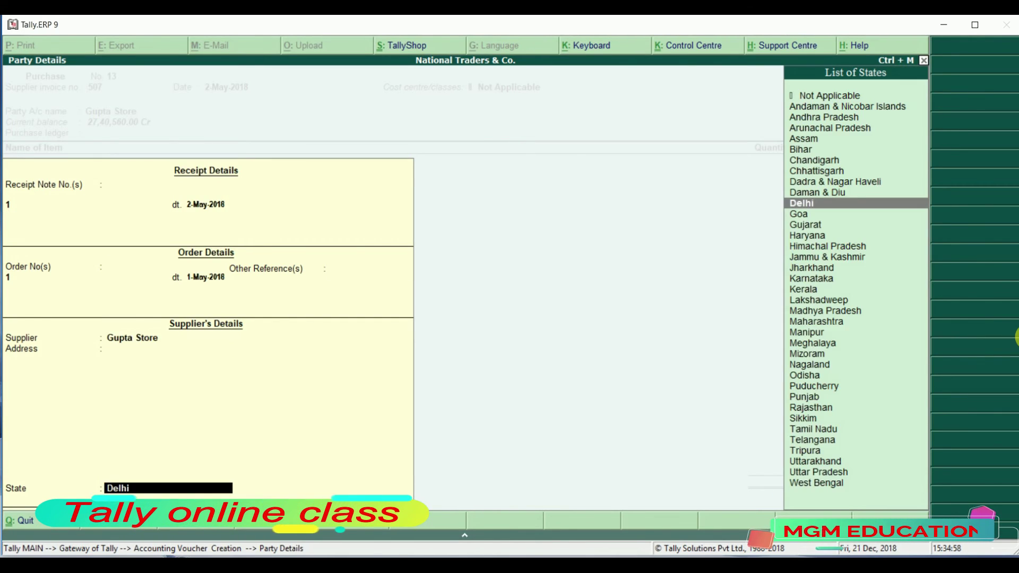
pyautogui.press('Return')
# Use the Purchase ledger, and accept the Laptop allocation of 20 pcs at 25,000 against tracking number 1
pyautogui.press('Return')
pyautogui.press('Return')
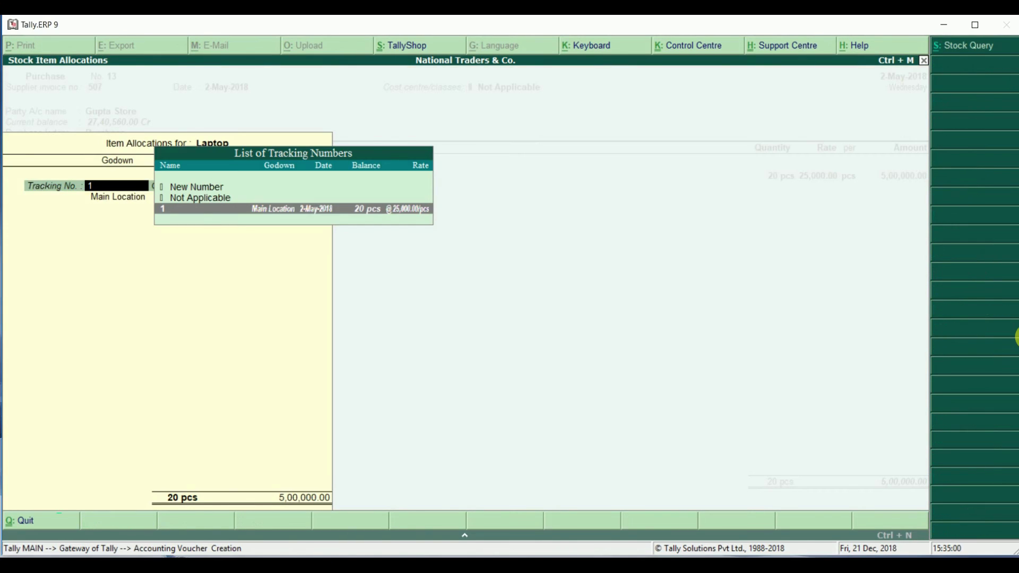
pyautogui.press('Return')
pyautogui.press('Return')
pyautogui.press('Return')
pyautogui.press('Return')
pyautogui.press('Return')
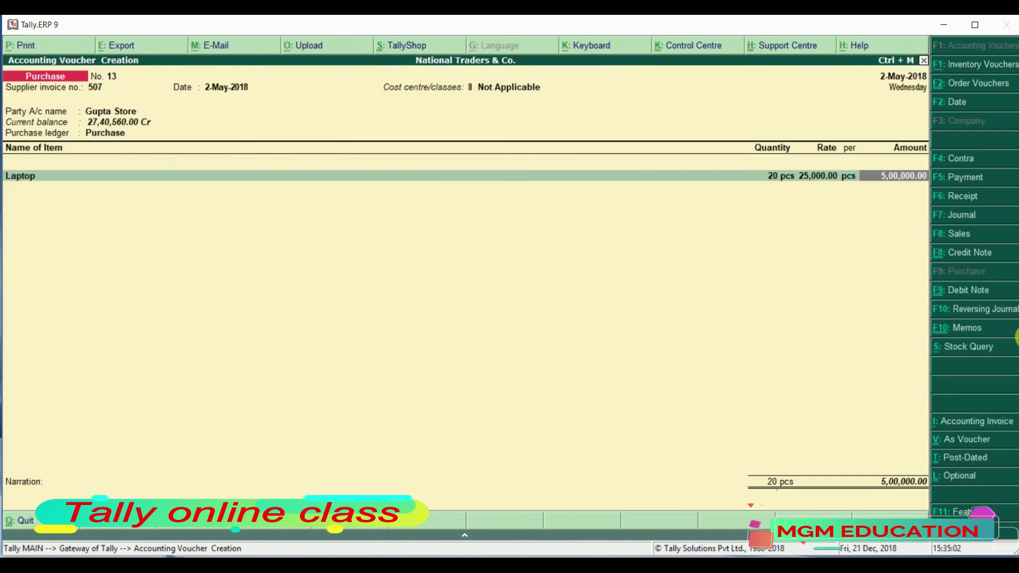
# End the item list and save the purchase voucher without a narration, returning to the Gateway of Tally
pyautogui.press('Return')
pyautogui.press('Return')
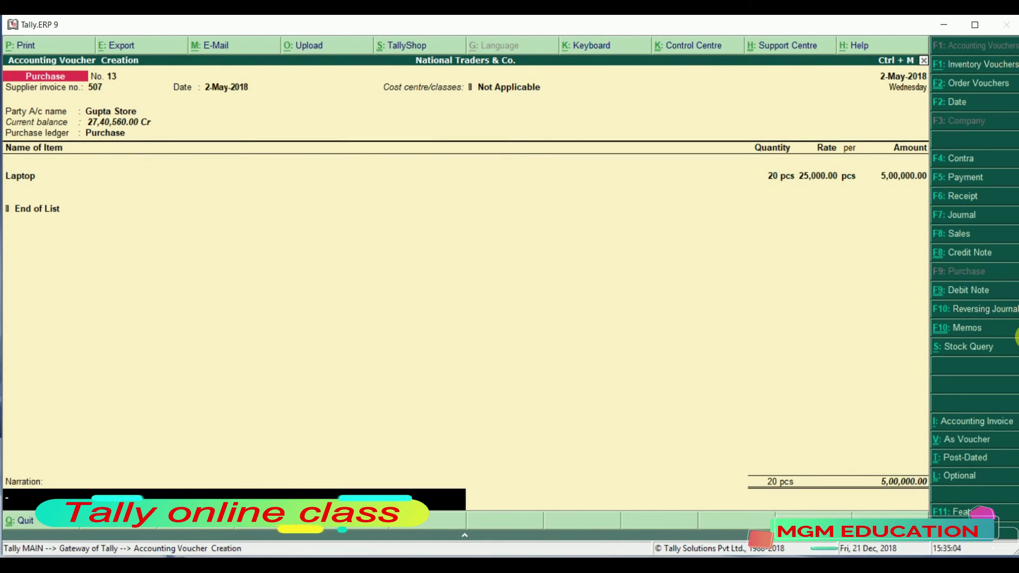
pyautogui.press('Return')
pyautogui.press('Return')
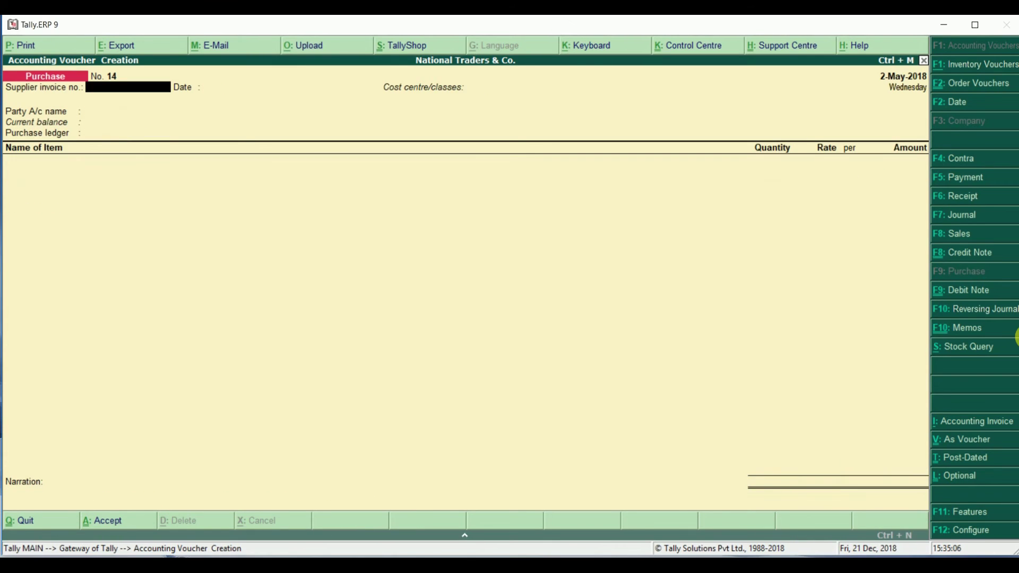
pyautogui.press('Escape')
pyautogui.press('Return')
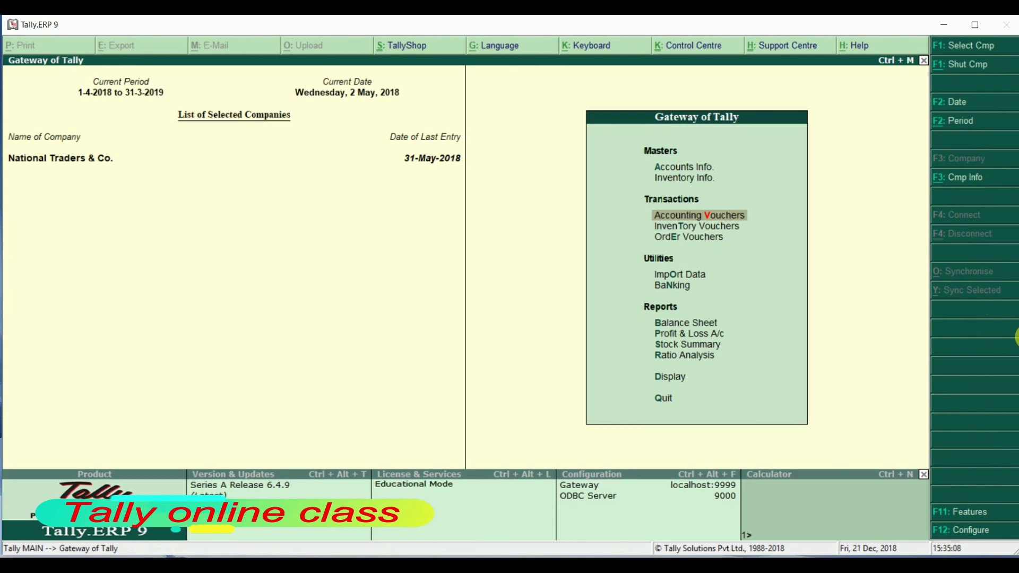
# Recheck the Purchase Bills Pending report for goods still awaiting a bill, and return to the Gateway of Tally
pyautogui.press('d')
pyautogui.press('Down')
pyautogui.press('Down')
pyautogui.press('Down')
pyautogui.press('Down')
pyautogui.press('Down')
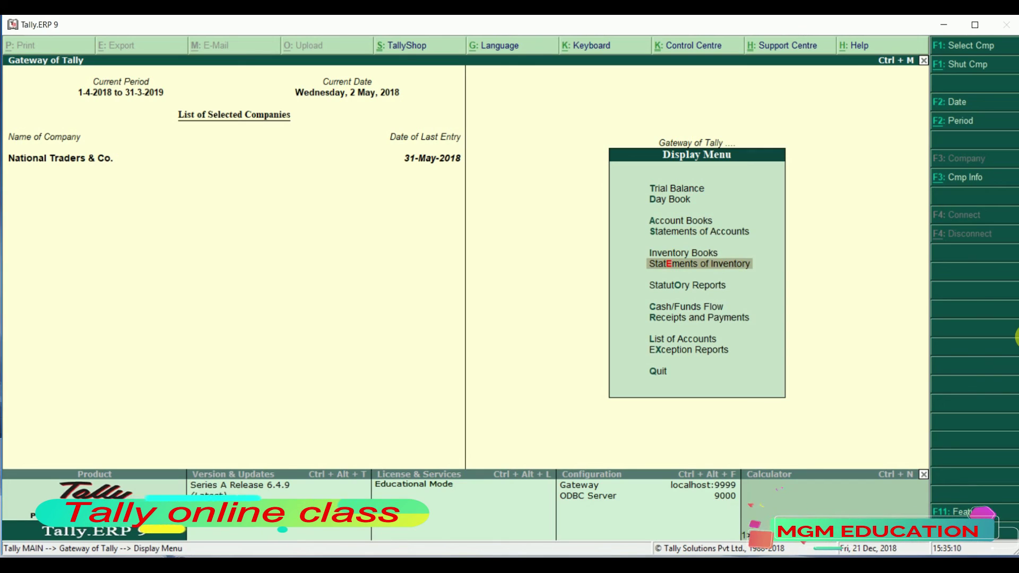
pyautogui.press('Return')
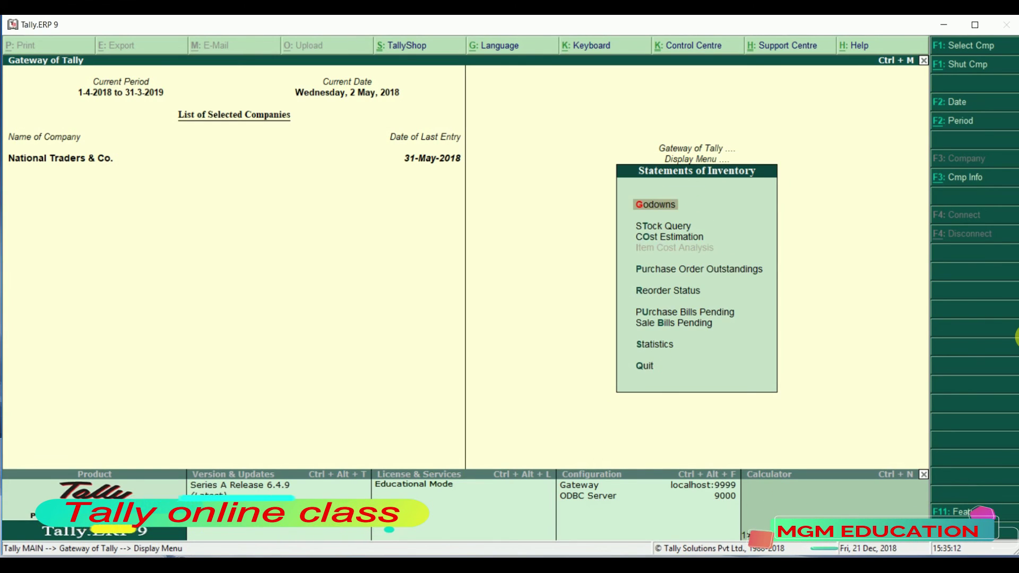
pyautogui.press('Down')
pyautogui.press('Down')
pyautogui.press('Down')
pyautogui.press('Down')
pyautogui.press('Down')
pyautogui.press('Return')
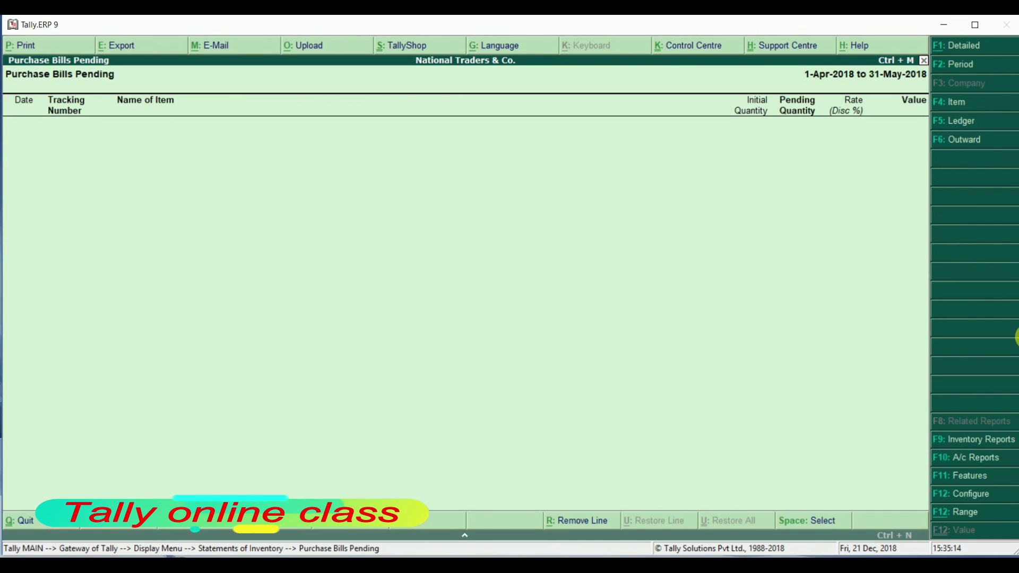
pyautogui.press('Escape')
pyautogui.press('Escape')
pyautogui.press('Escape')
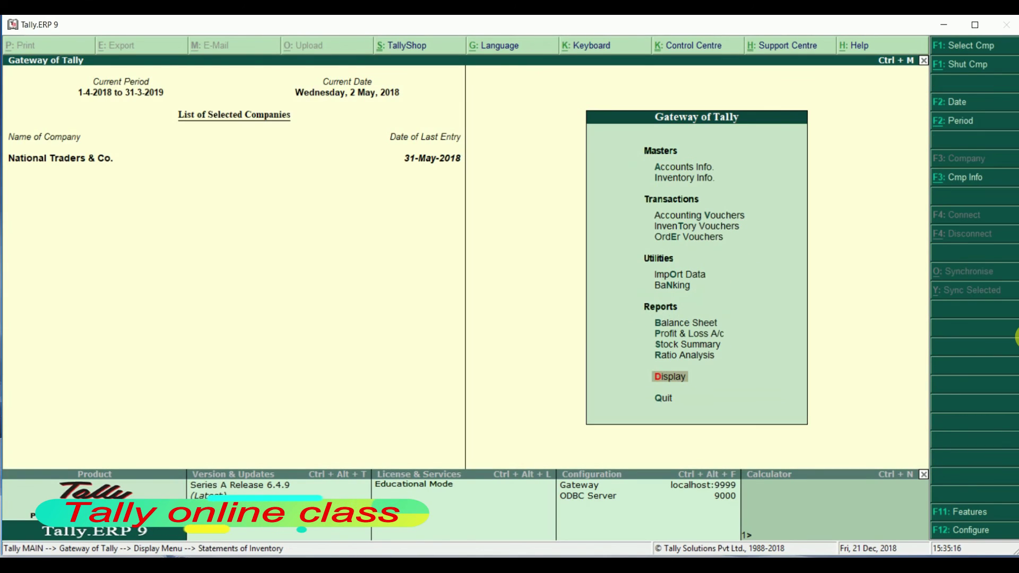
# Check the Laptop item's closing stock in the Electronics group of the Stock Summary, and return to the Gateway of Tally
pyautogui.press('Up')
pyautogui.press('Up')
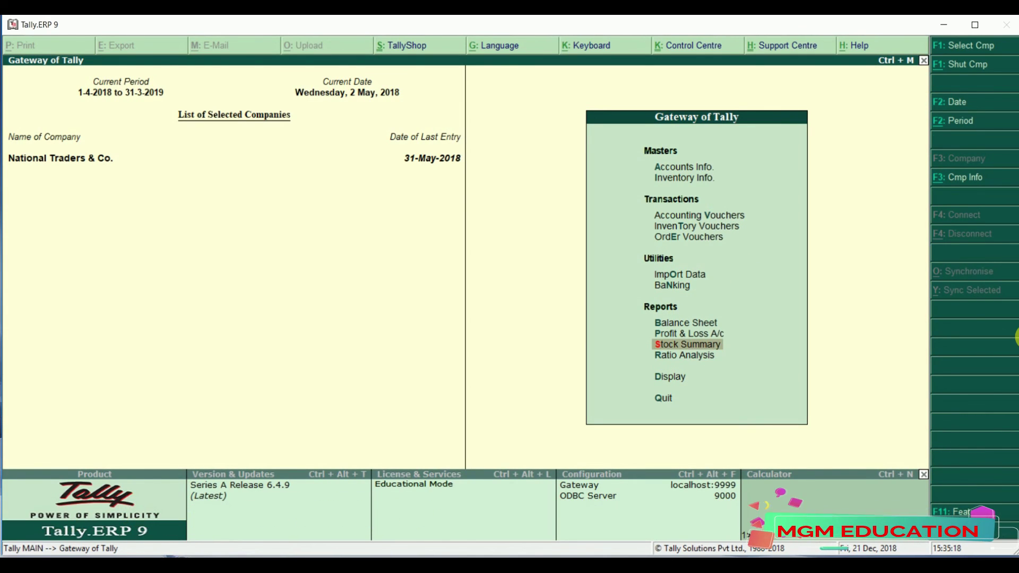
pyautogui.press('Return')
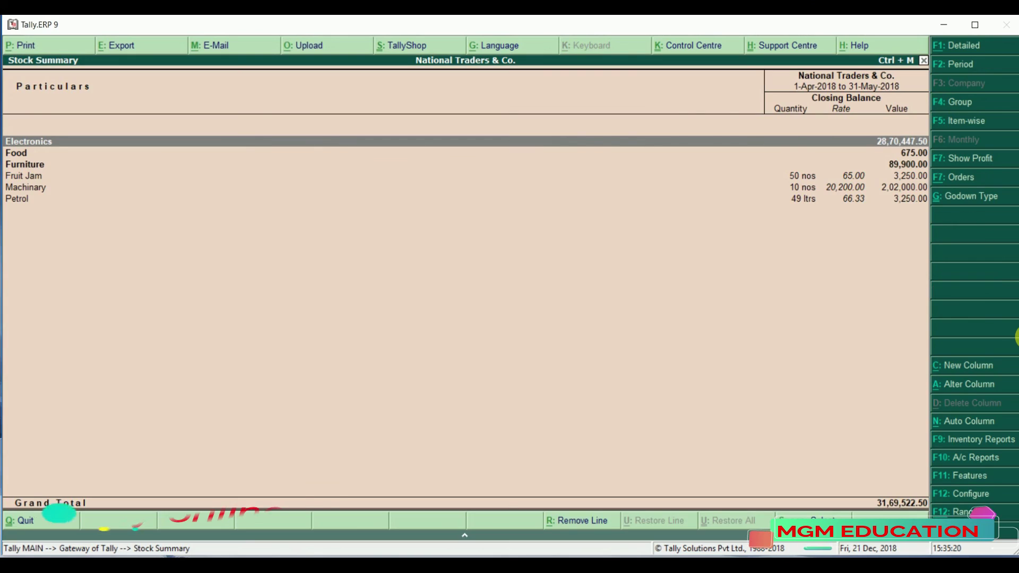
pyautogui.press('Down')
pyautogui.press('Down')
pyautogui.press('Up')
pyautogui.press('Up')
pyautogui.press('Return')
pyautogui.press('Down')
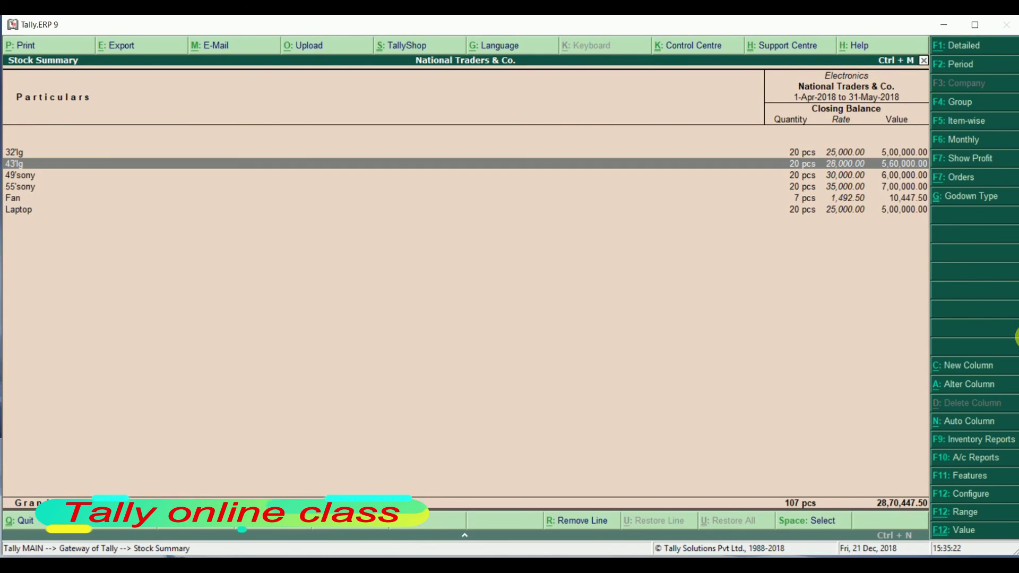
pyautogui.press('Down')
pyautogui.press('Down')
pyautogui.press('Down')
pyautogui.press('Down')
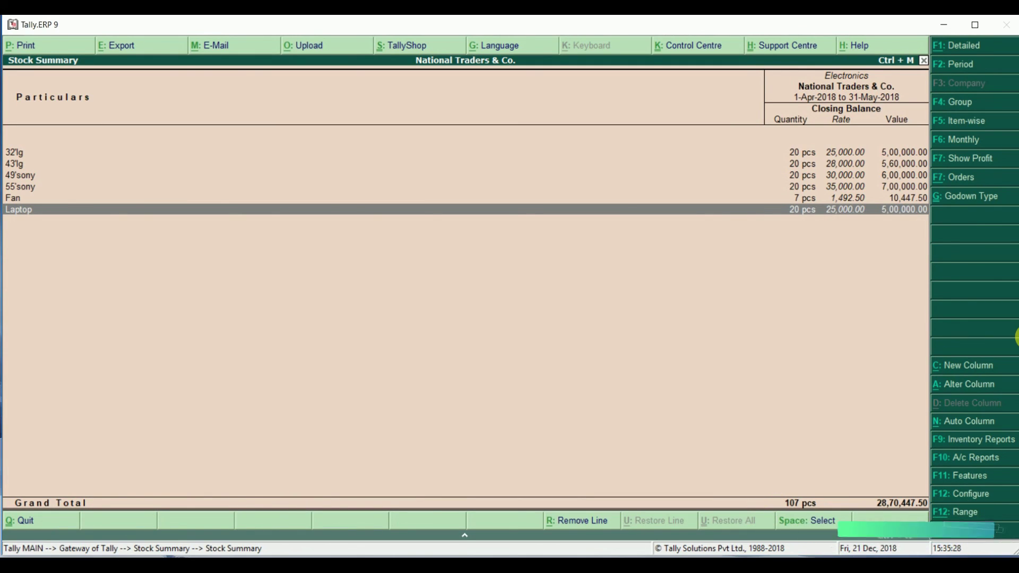
pyautogui.press('Escape')
pyautogui.press('Escape')
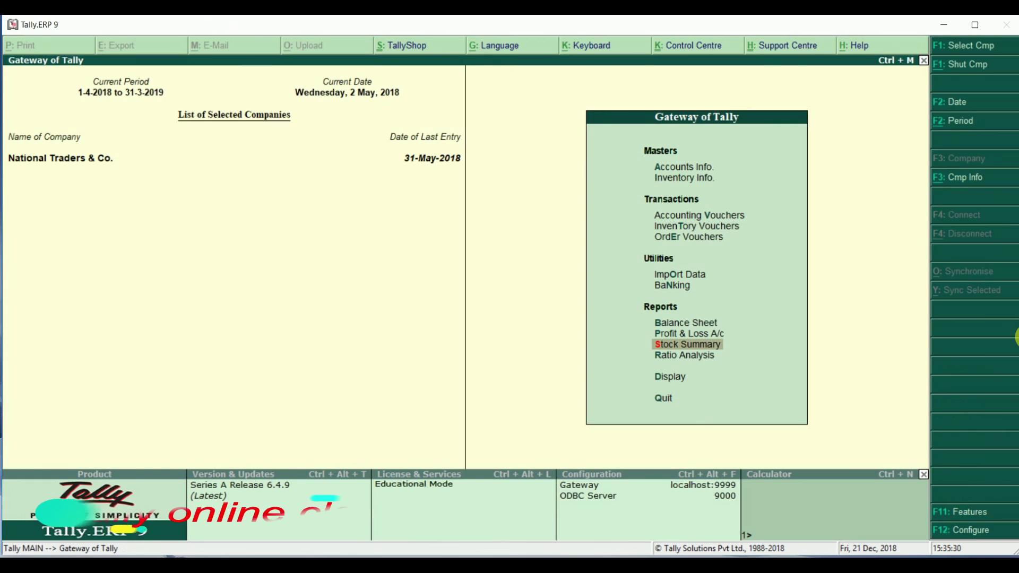